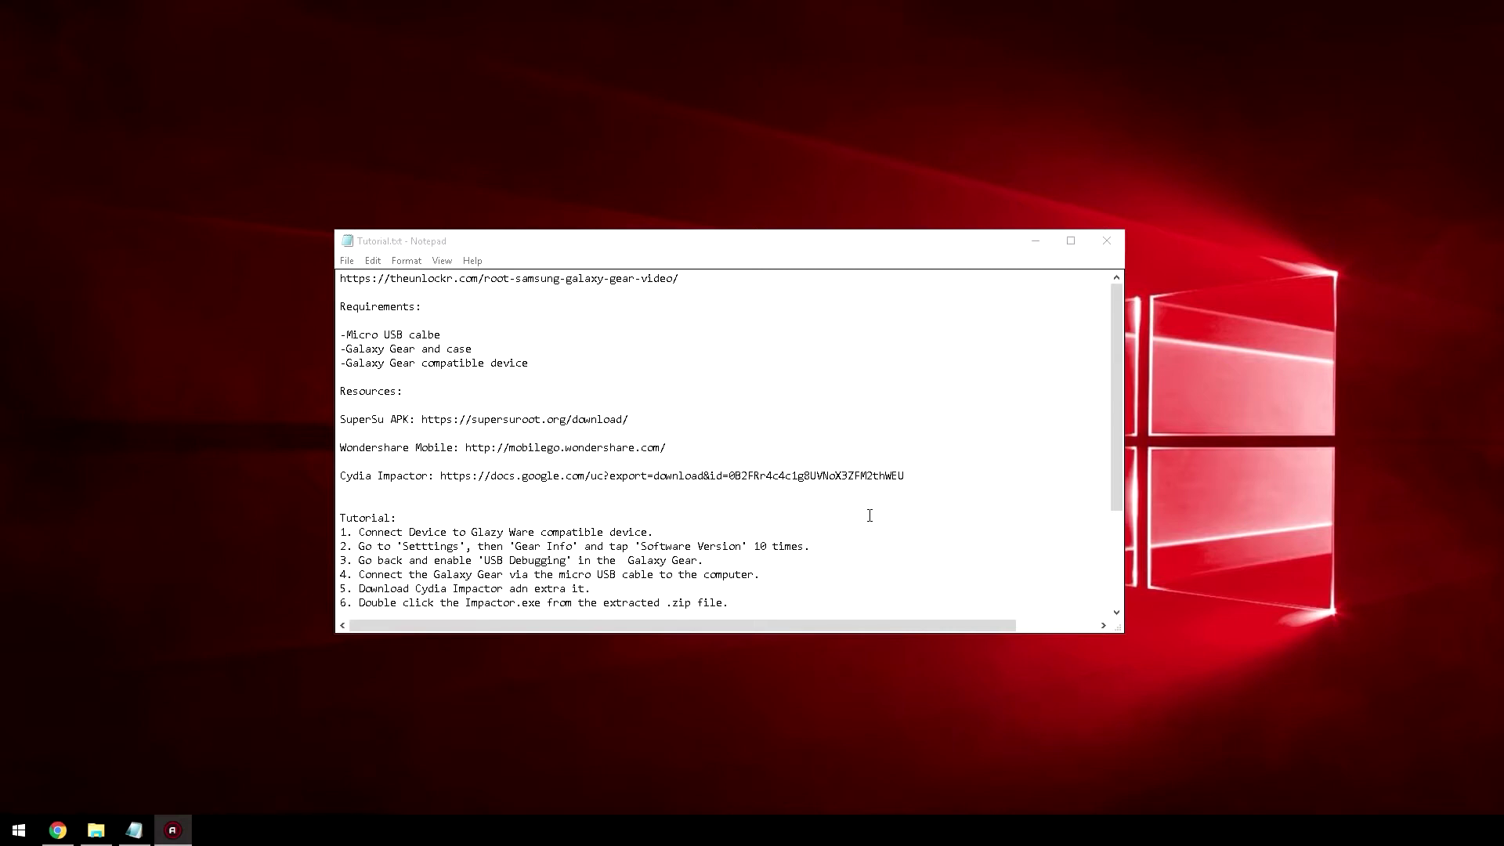
# Step: Copy the Cydia Impactor download URL from the Notepad notes and bring up Chrome
pyautogui.moveTo(906, 476); pyautogui.dragTo(455, 475)
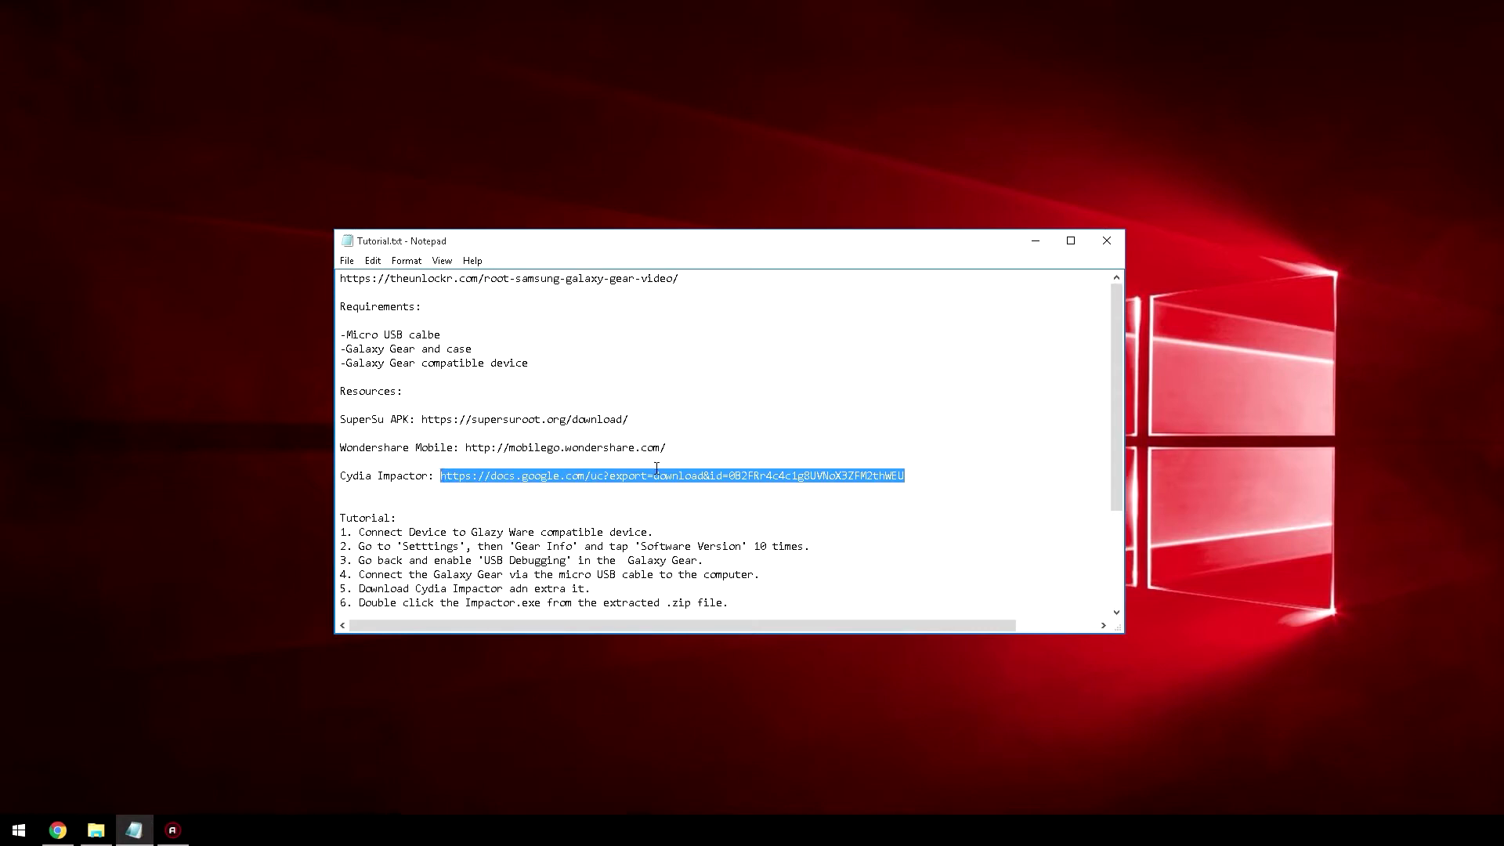
pyautogui.click(58, 829)
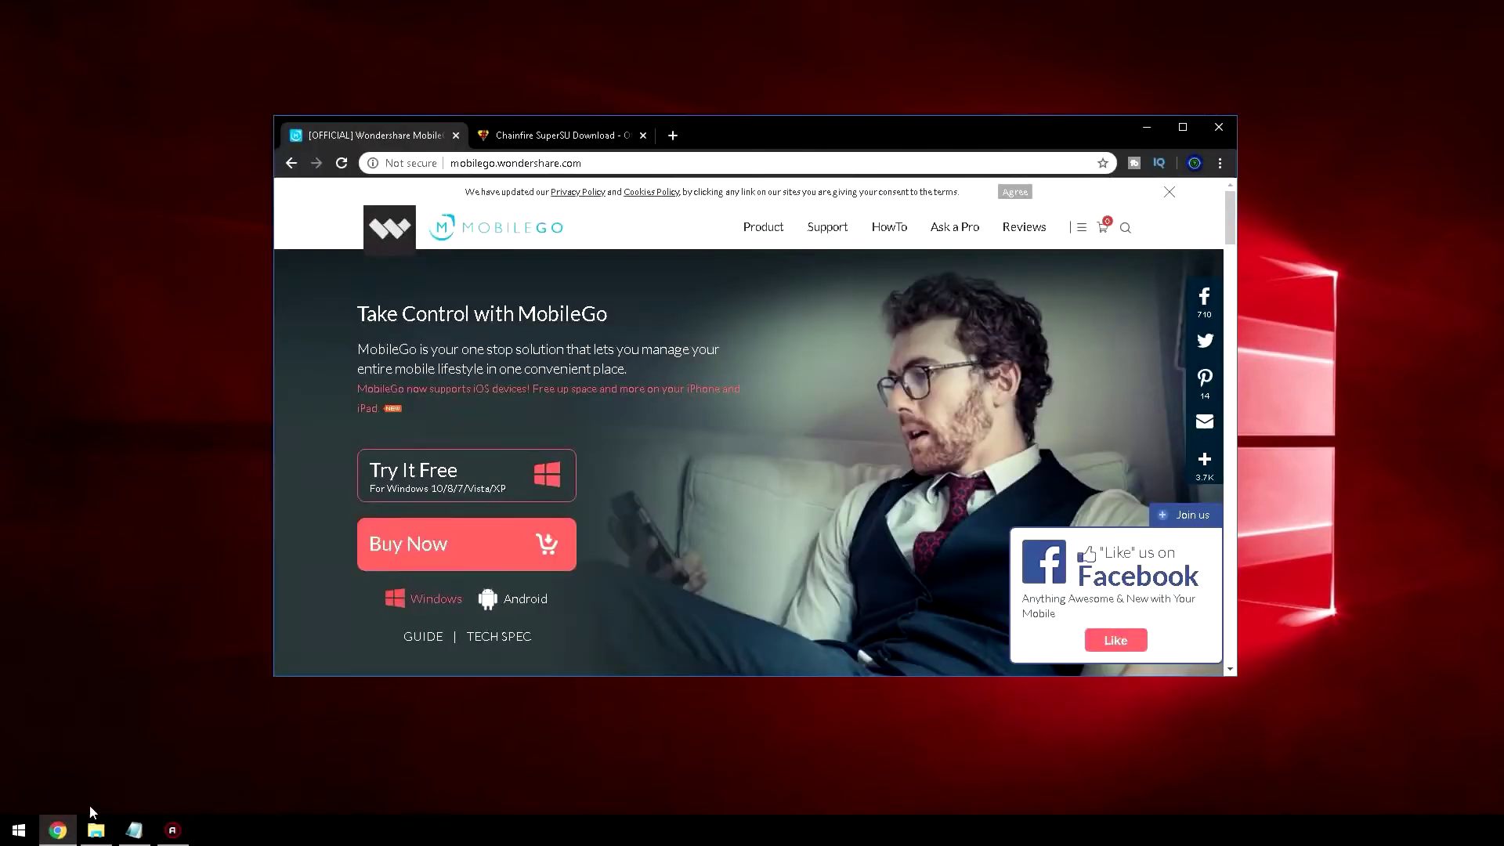
# Step: Download the Cydia Impactor zip from the copied link and drag it onto the desktop
pyautogui.click(683, 139)
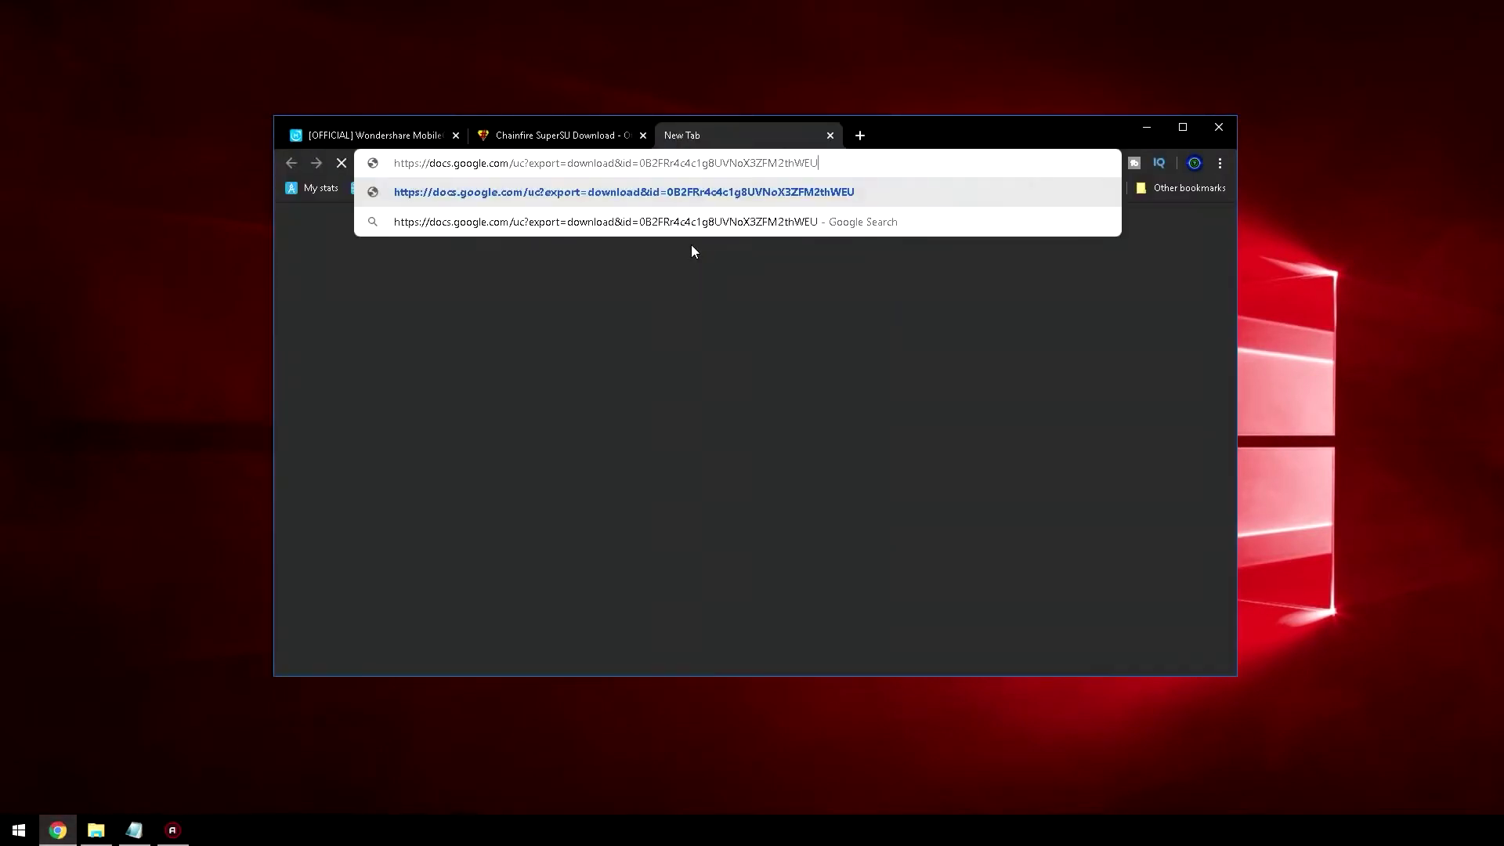
pyautogui.press('Return')
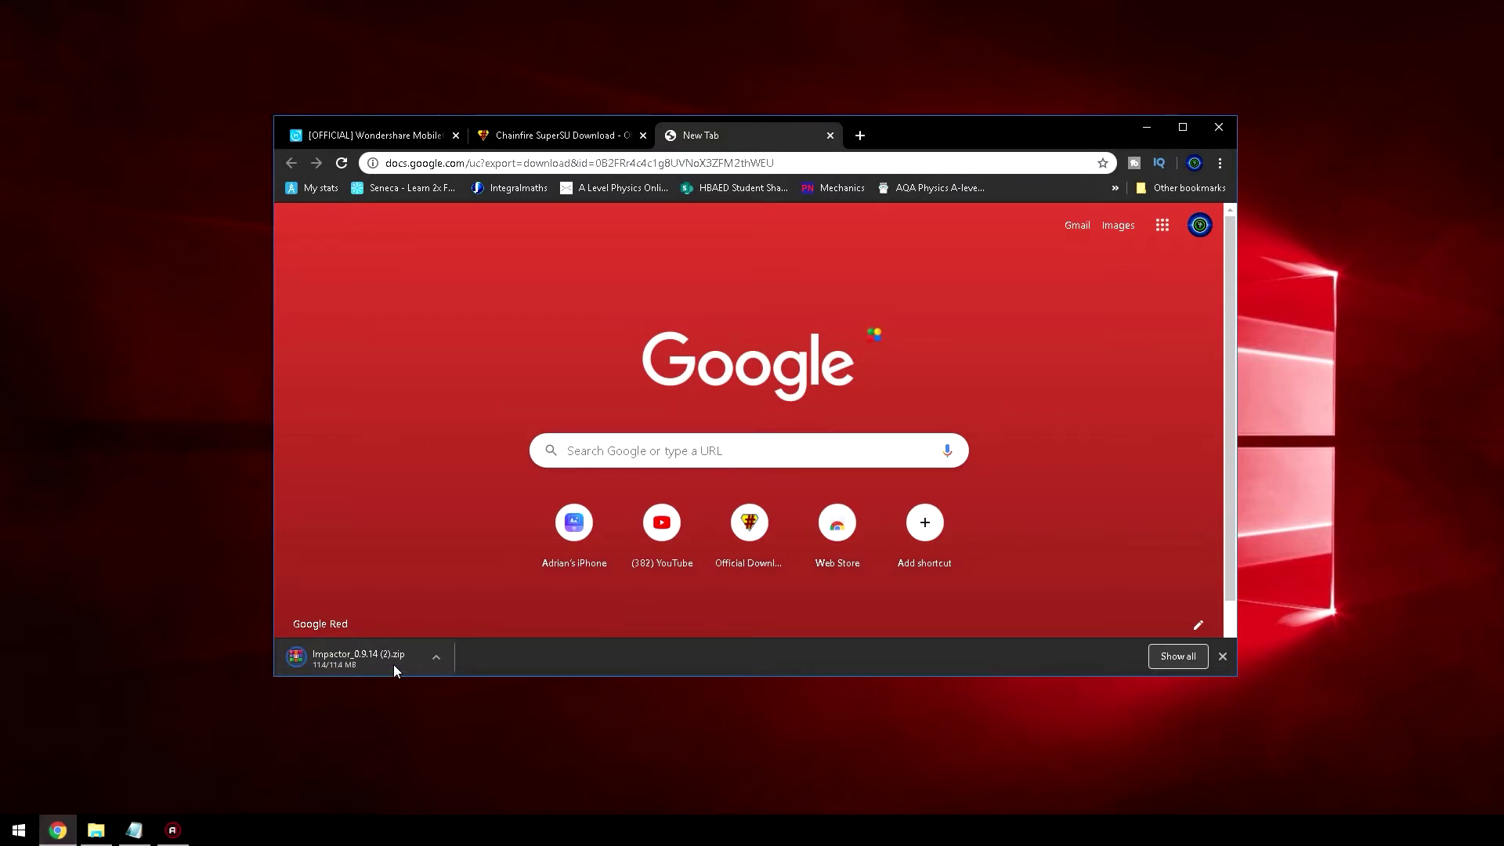
pyautogui.moveTo(394, 663); pyautogui.dragTo(123, 144)
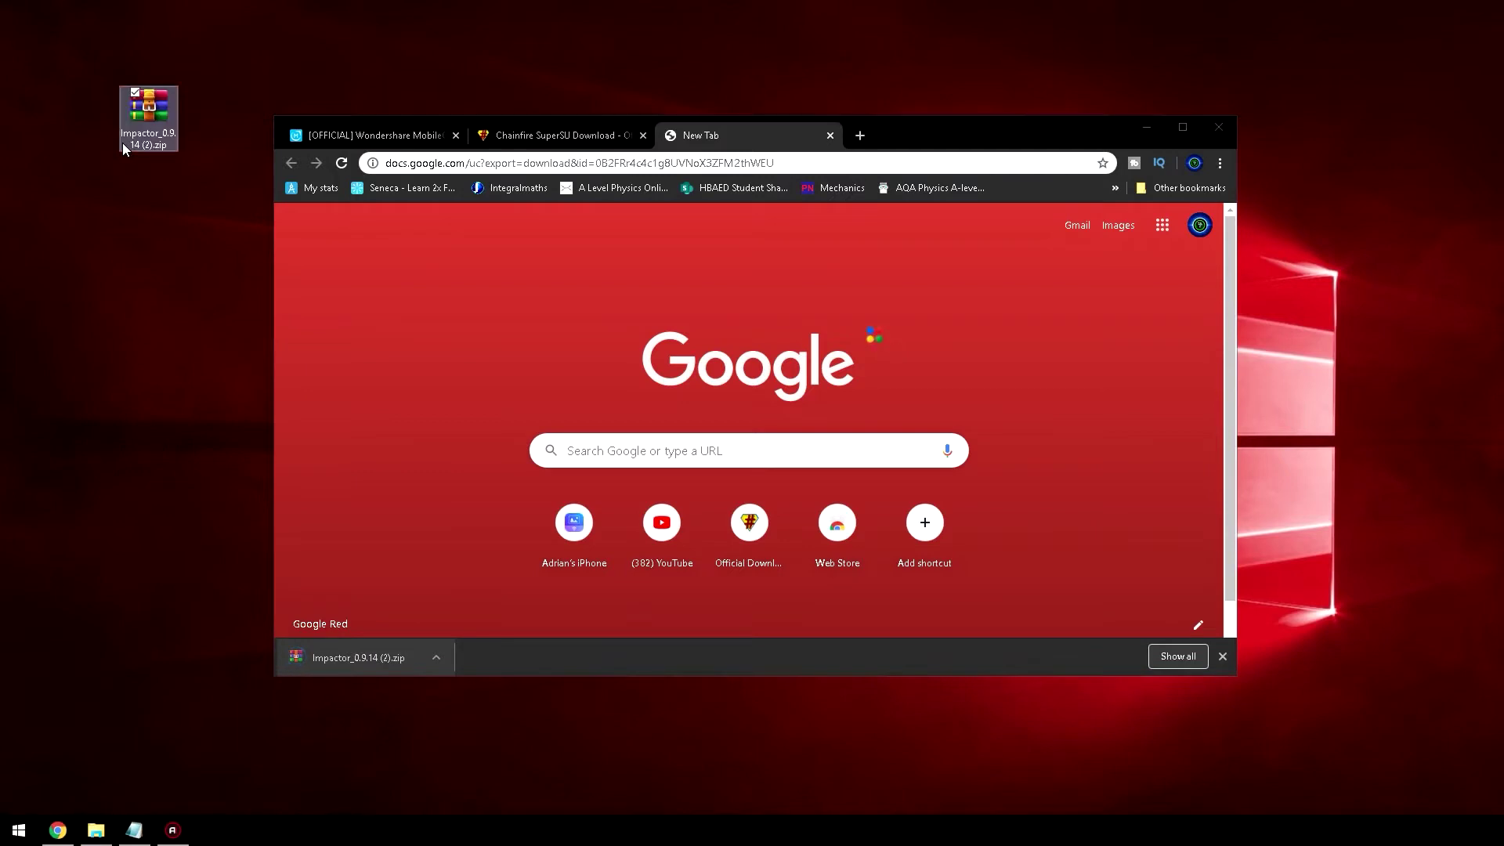
# Step: Download the MobileGo installer via Try It Free and drag it onto the desktop
pyautogui.click(676, 222)
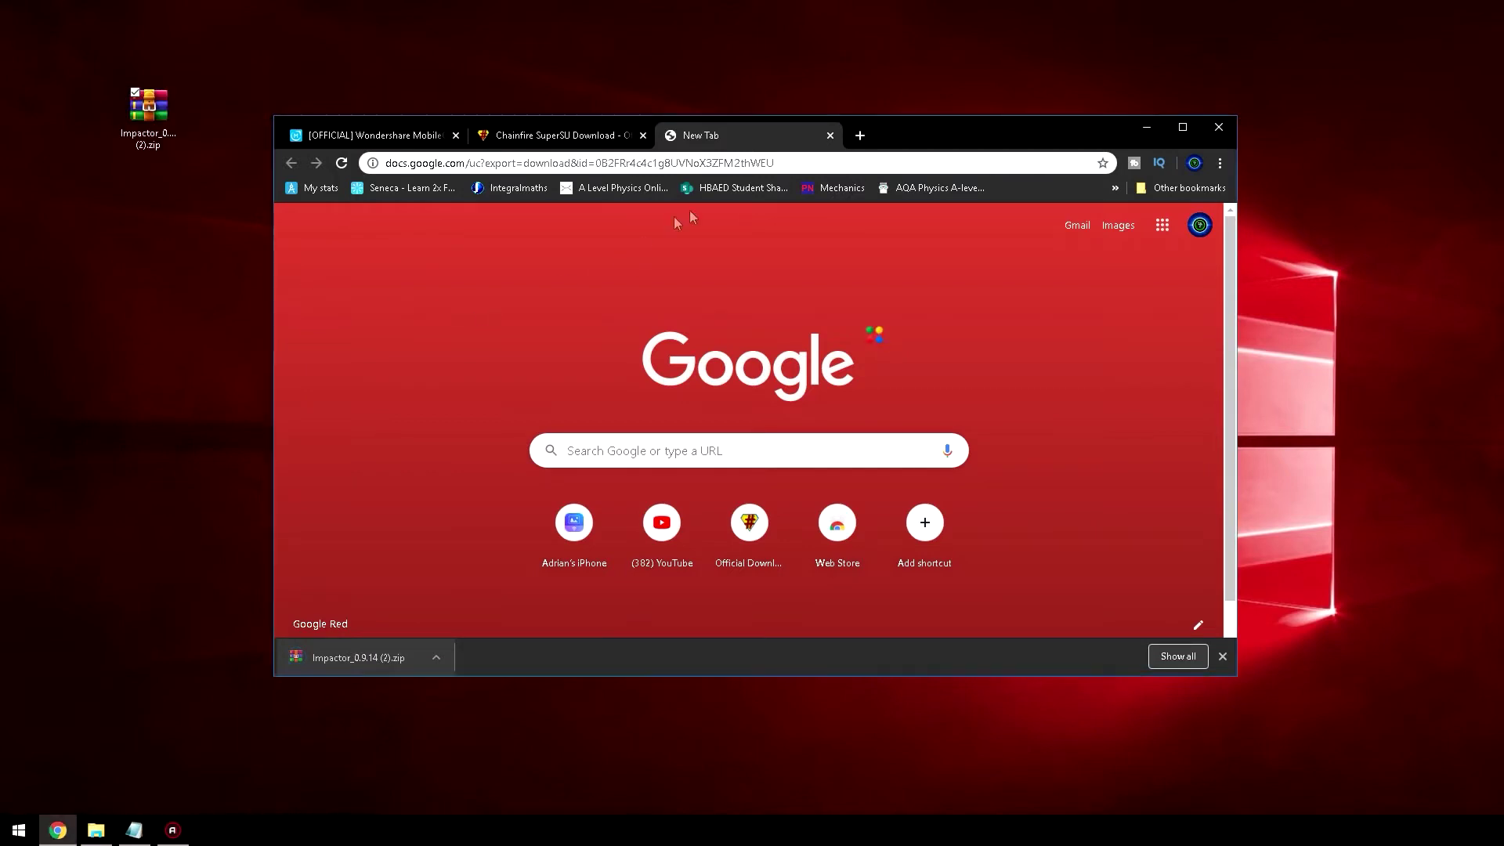
pyautogui.click(830, 136)
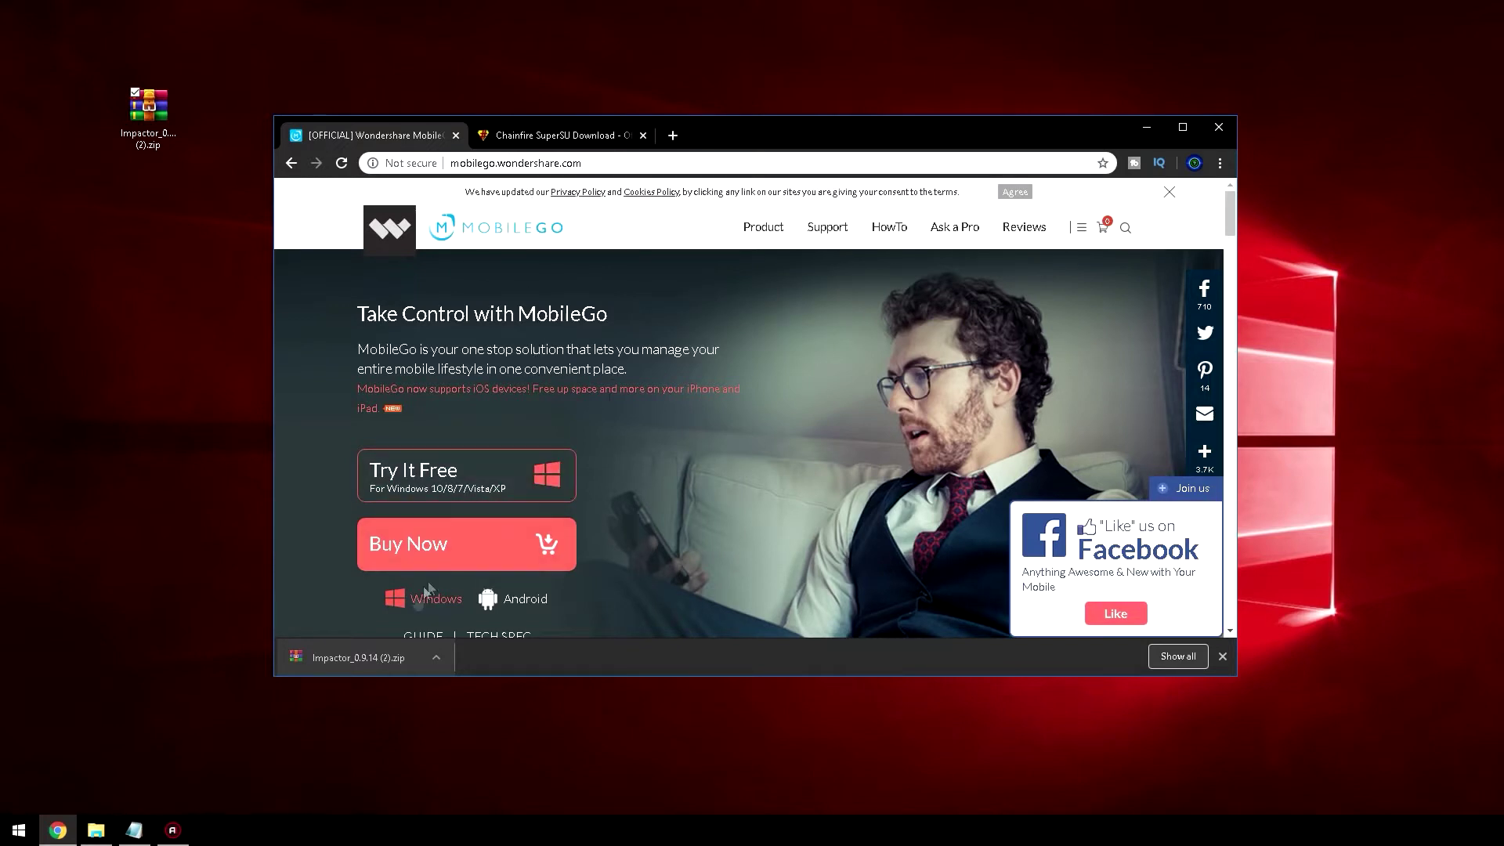
pyautogui.click(466, 489)
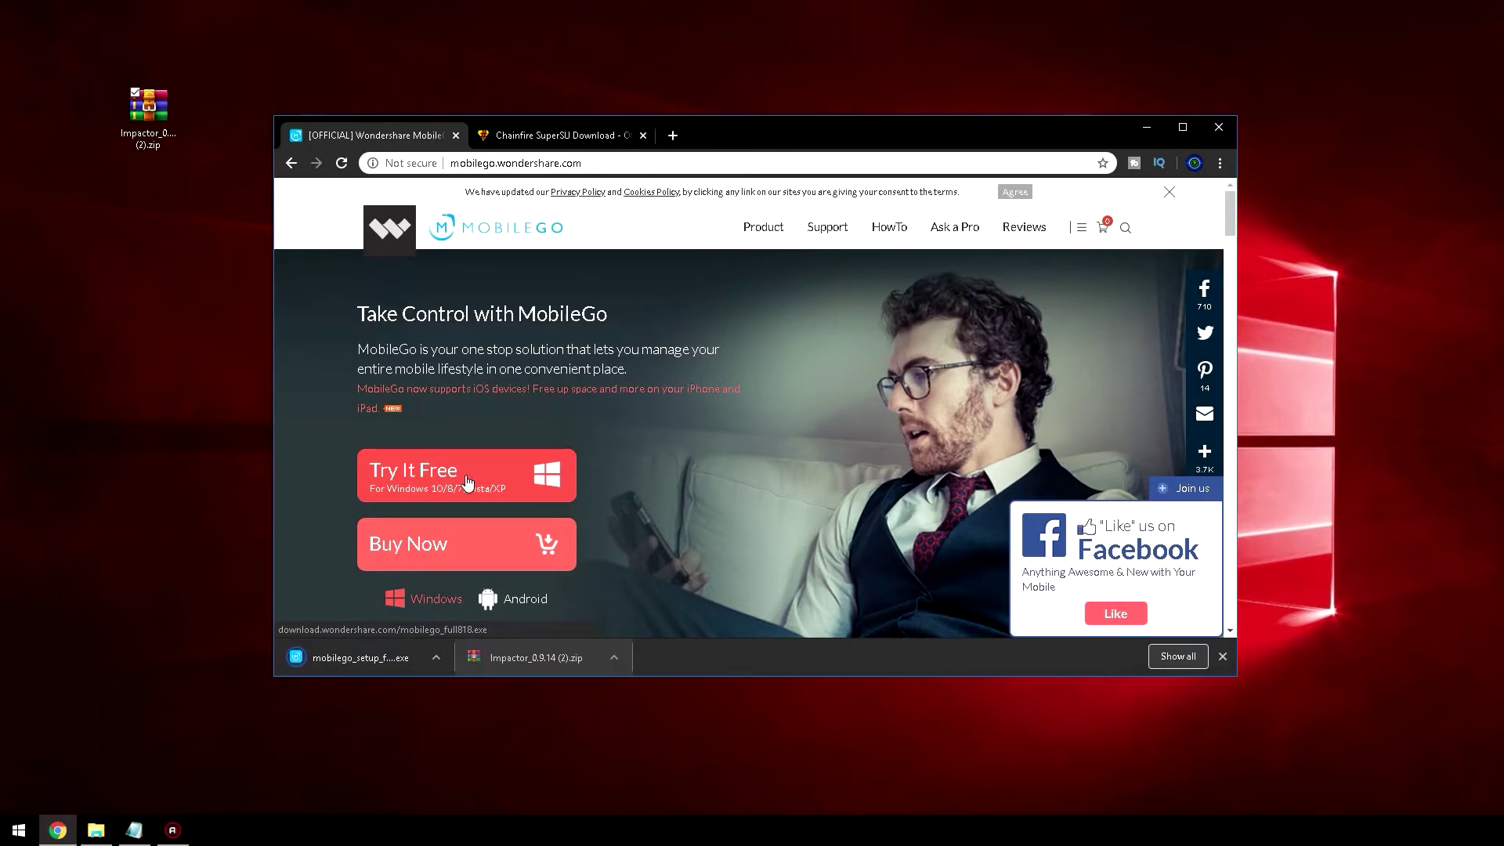
pyautogui.moveTo(352, 657); pyautogui.dragTo(154, 279)
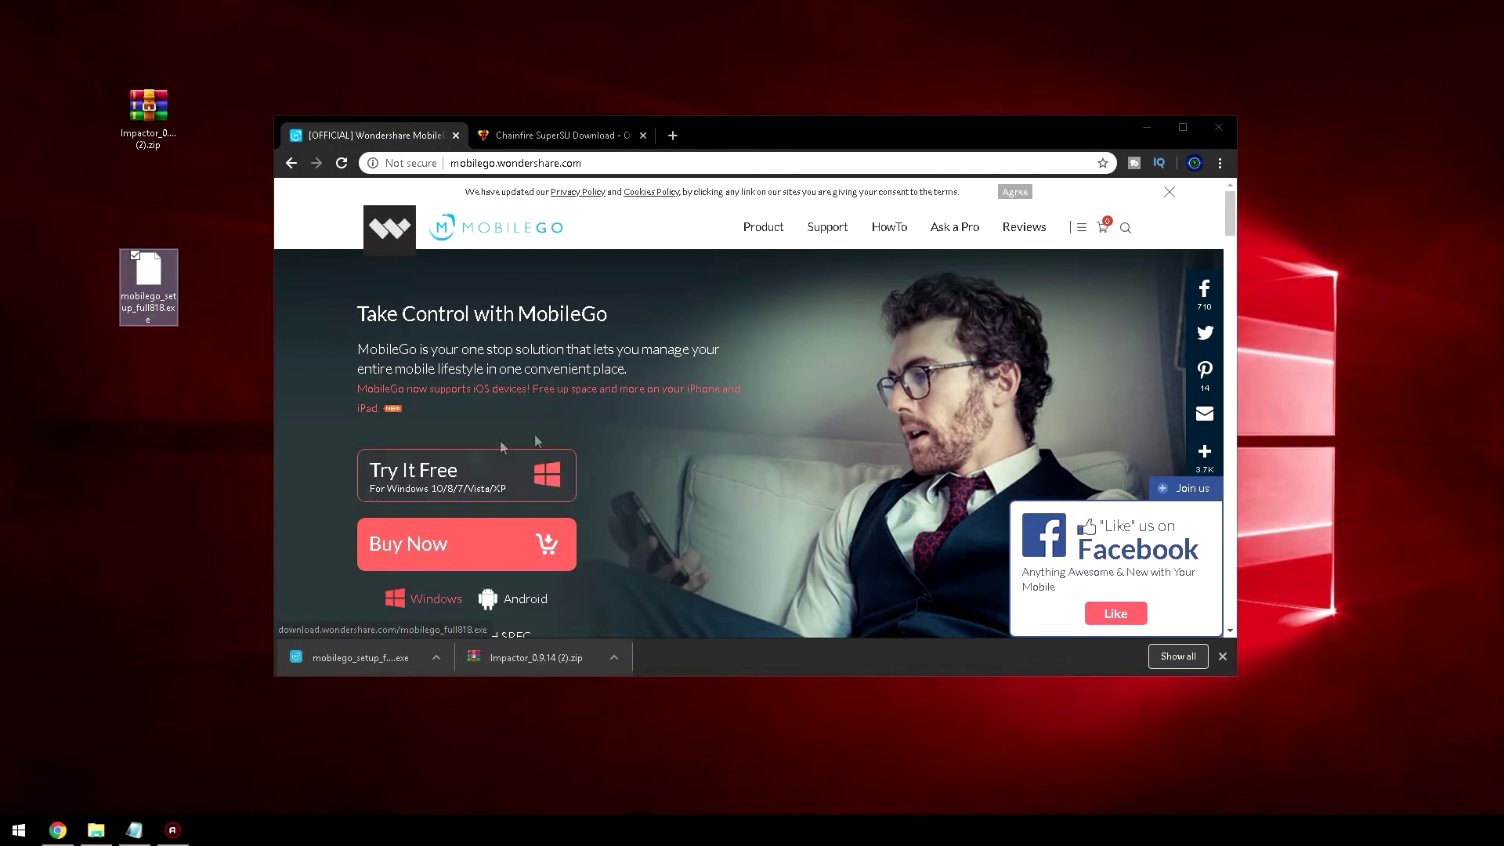
pyautogui.click(656, 452)
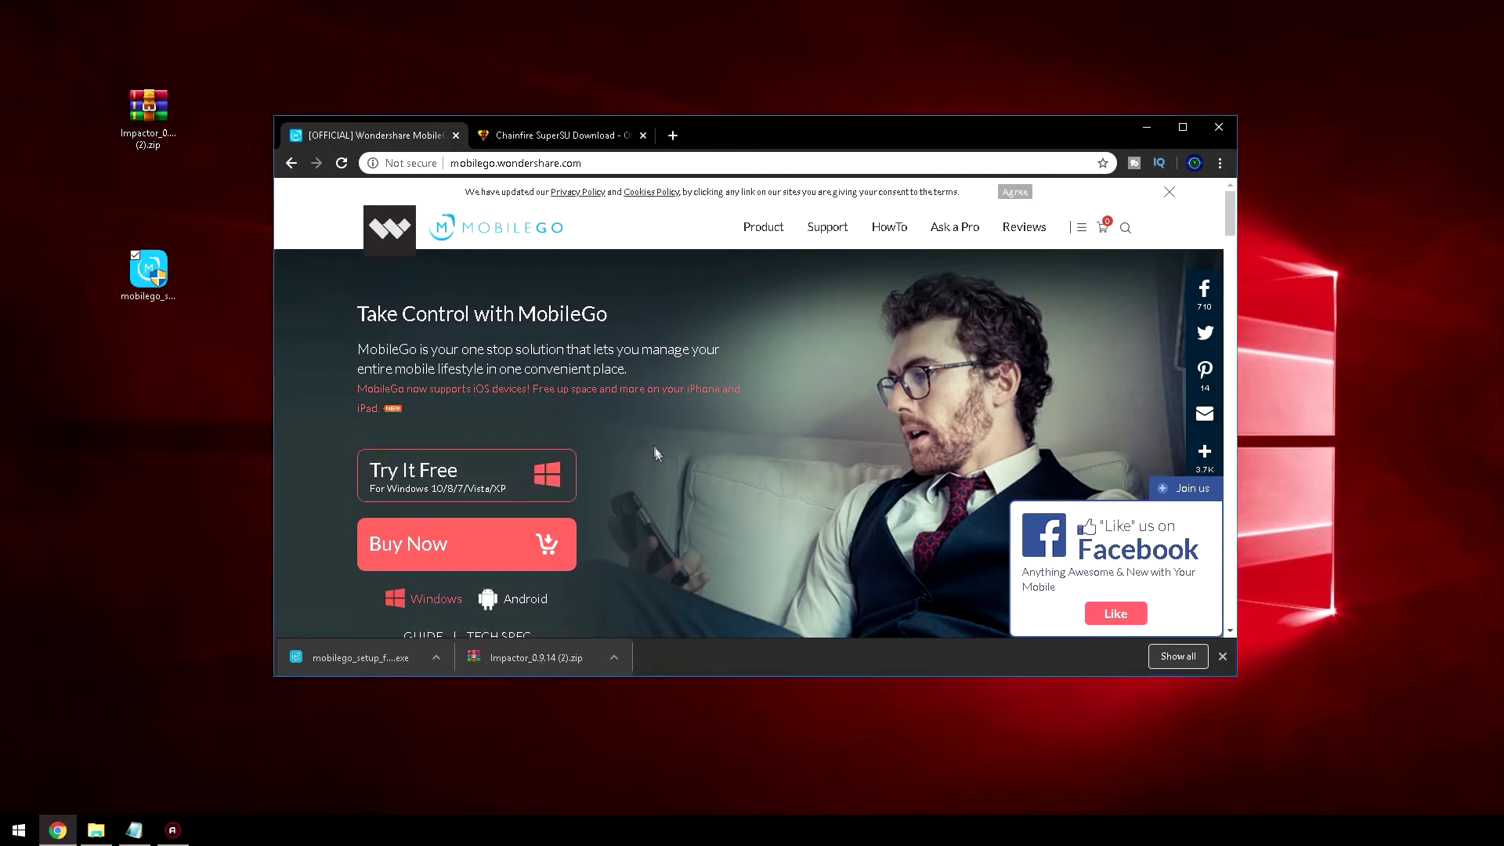
pyautogui.click(455, 134)
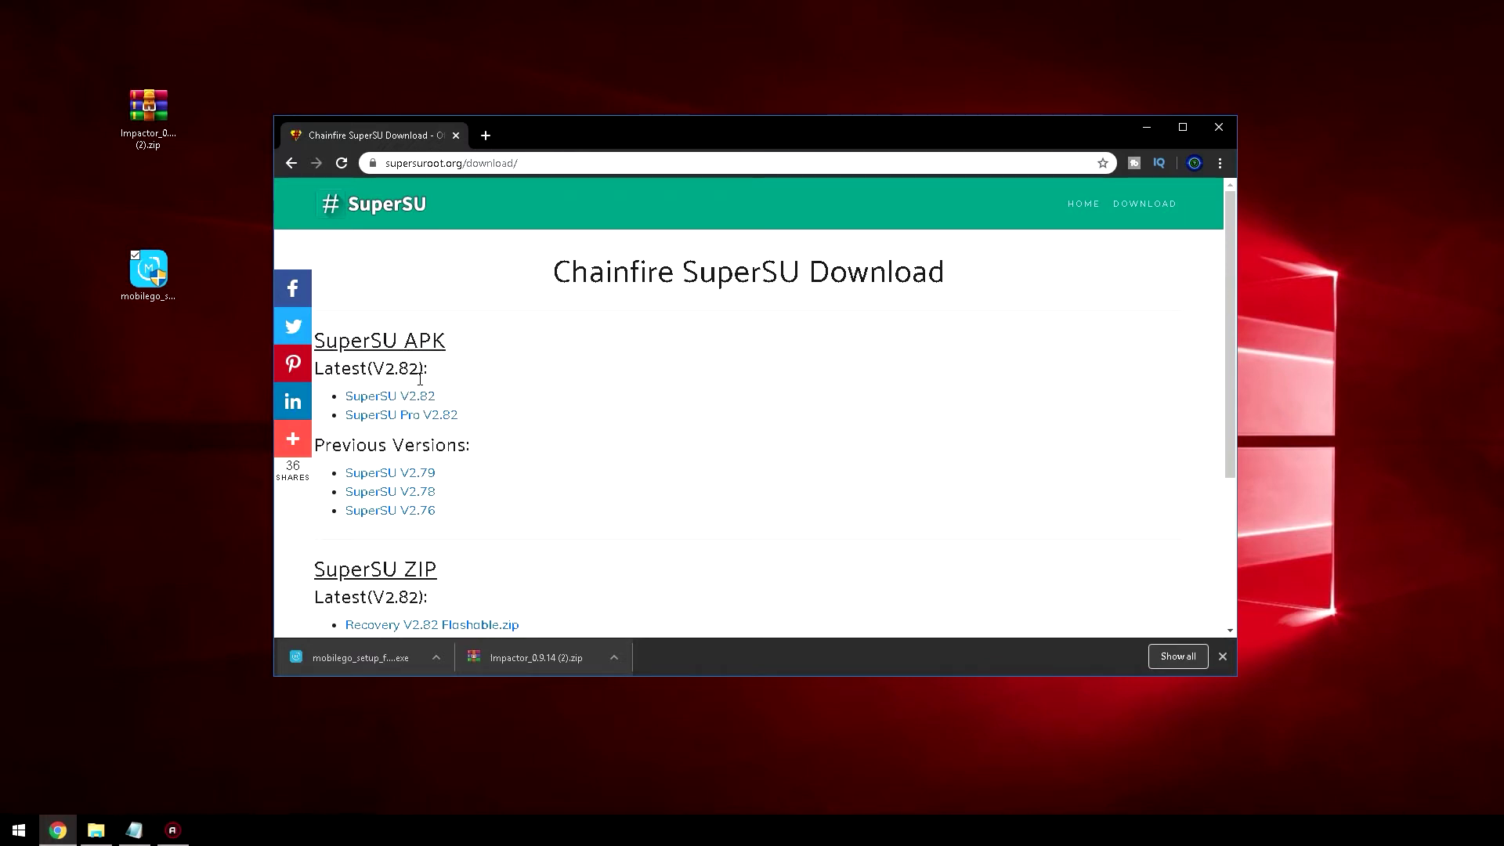
# Step: Download the SuperSU V2.82 APK, drag it to the desktop, and close Chrome
pyautogui.click(431, 396)
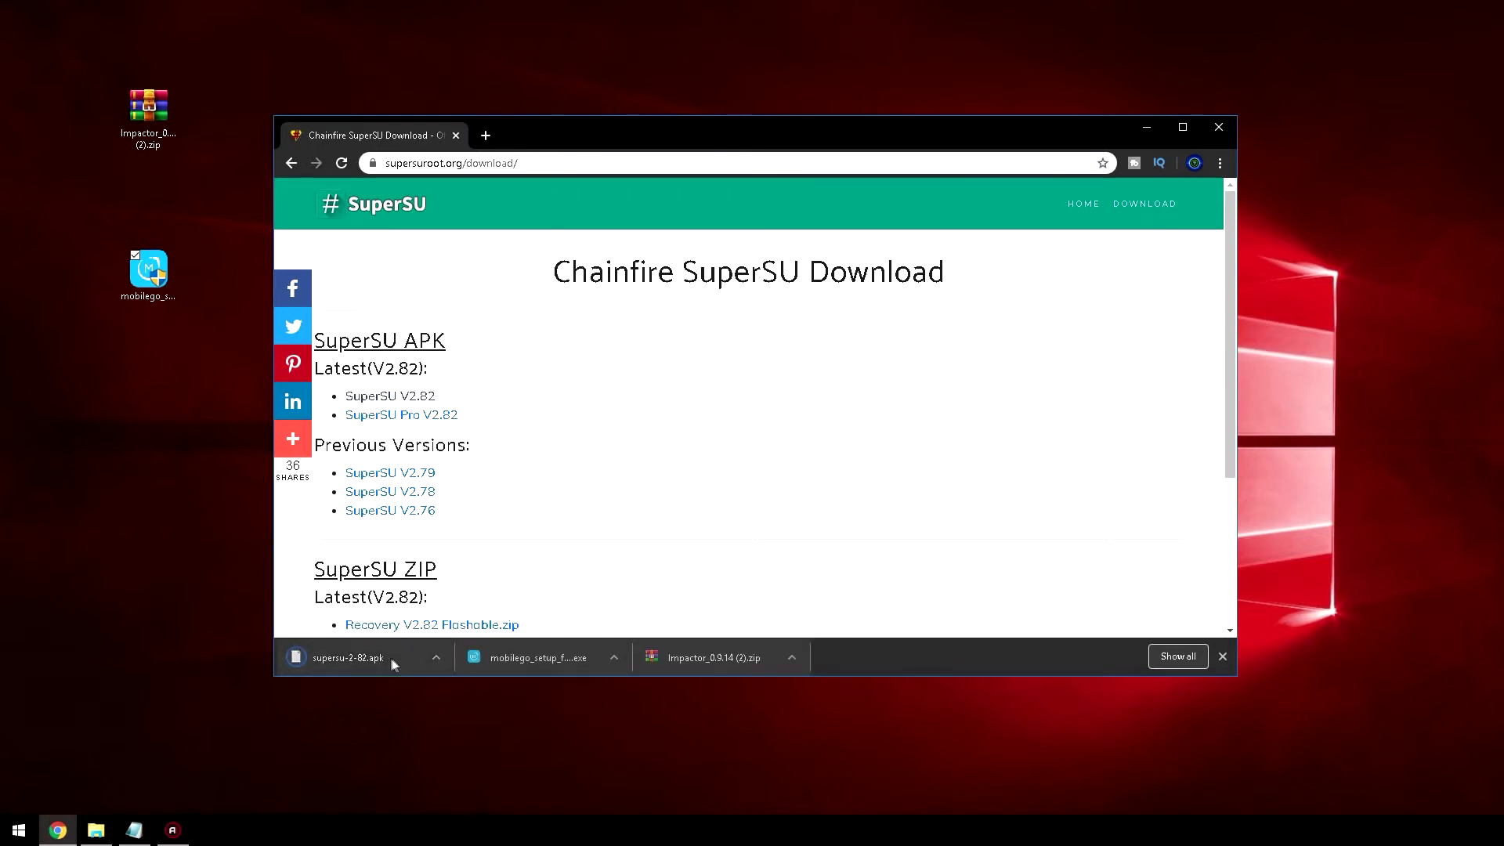
pyautogui.moveTo(396, 657); pyautogui.dragTo(155, 199)
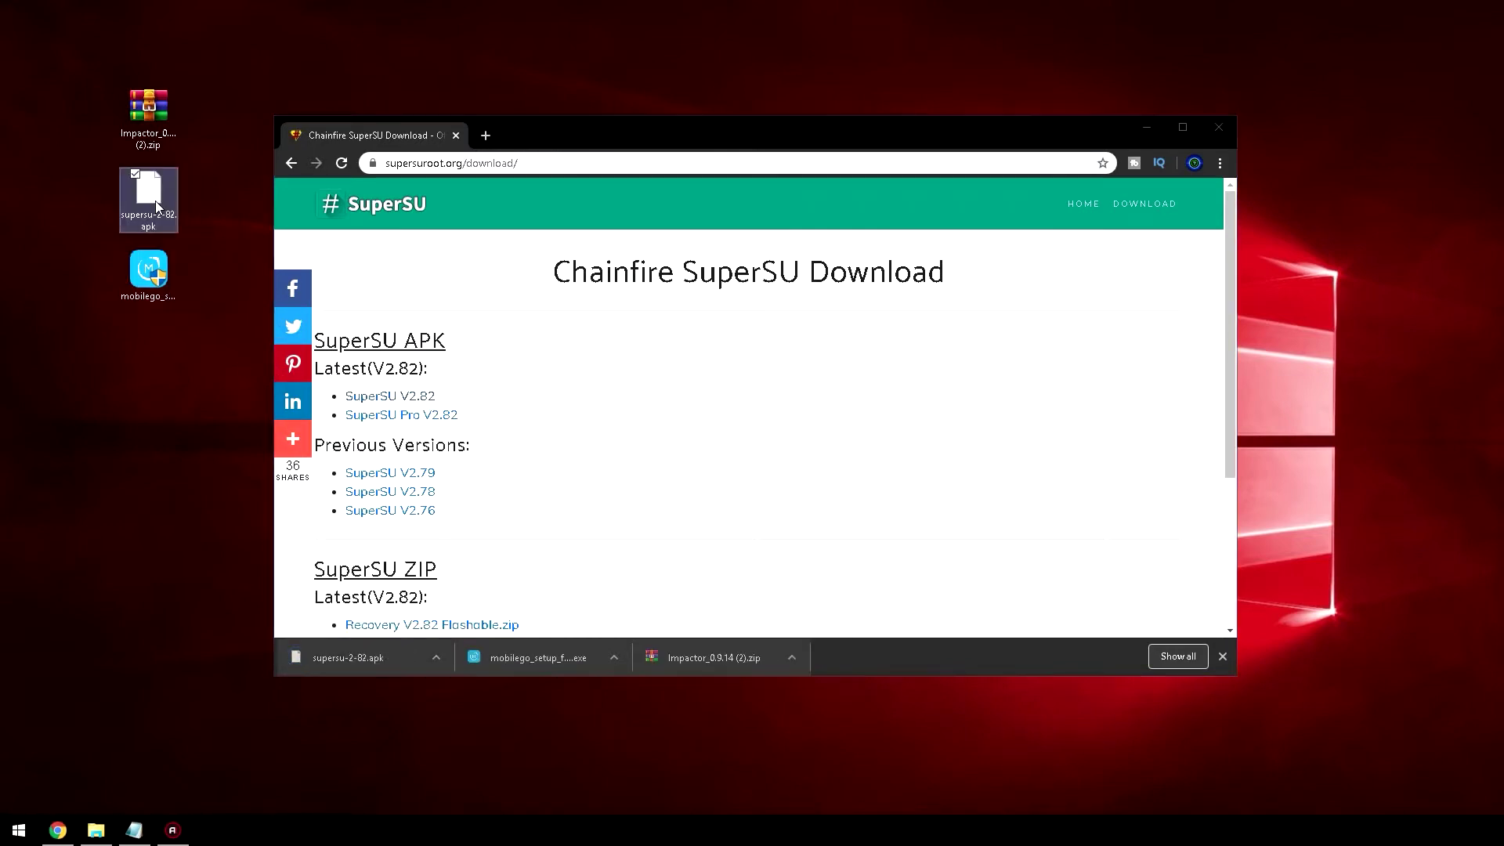
pyautogui.click(1219, 129)
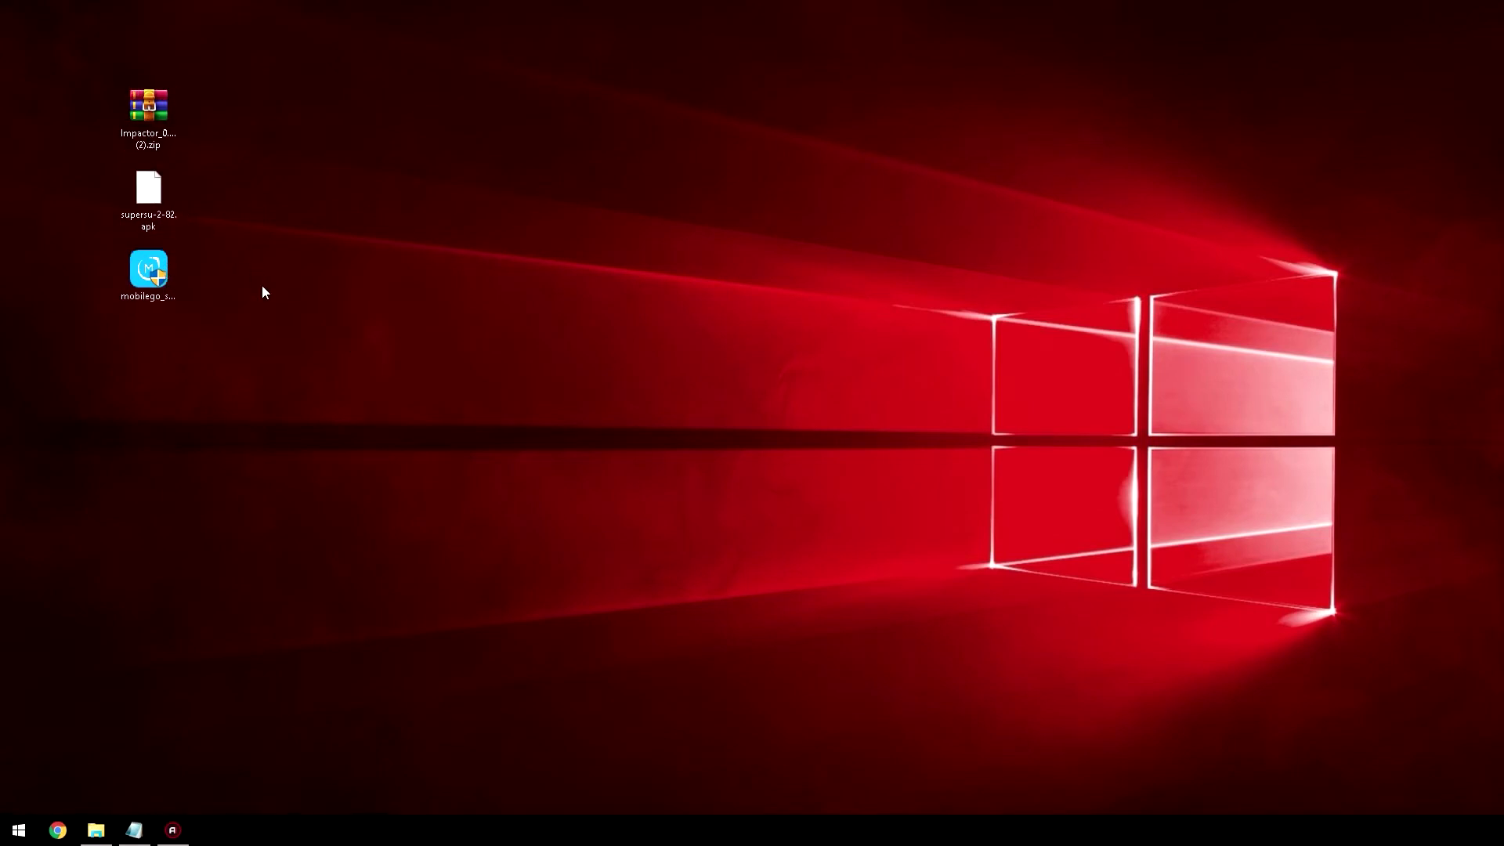
# Step: Extract the Impactor zip onto the desktop using Extract Here
pyautogui.rightClick(176, 124)
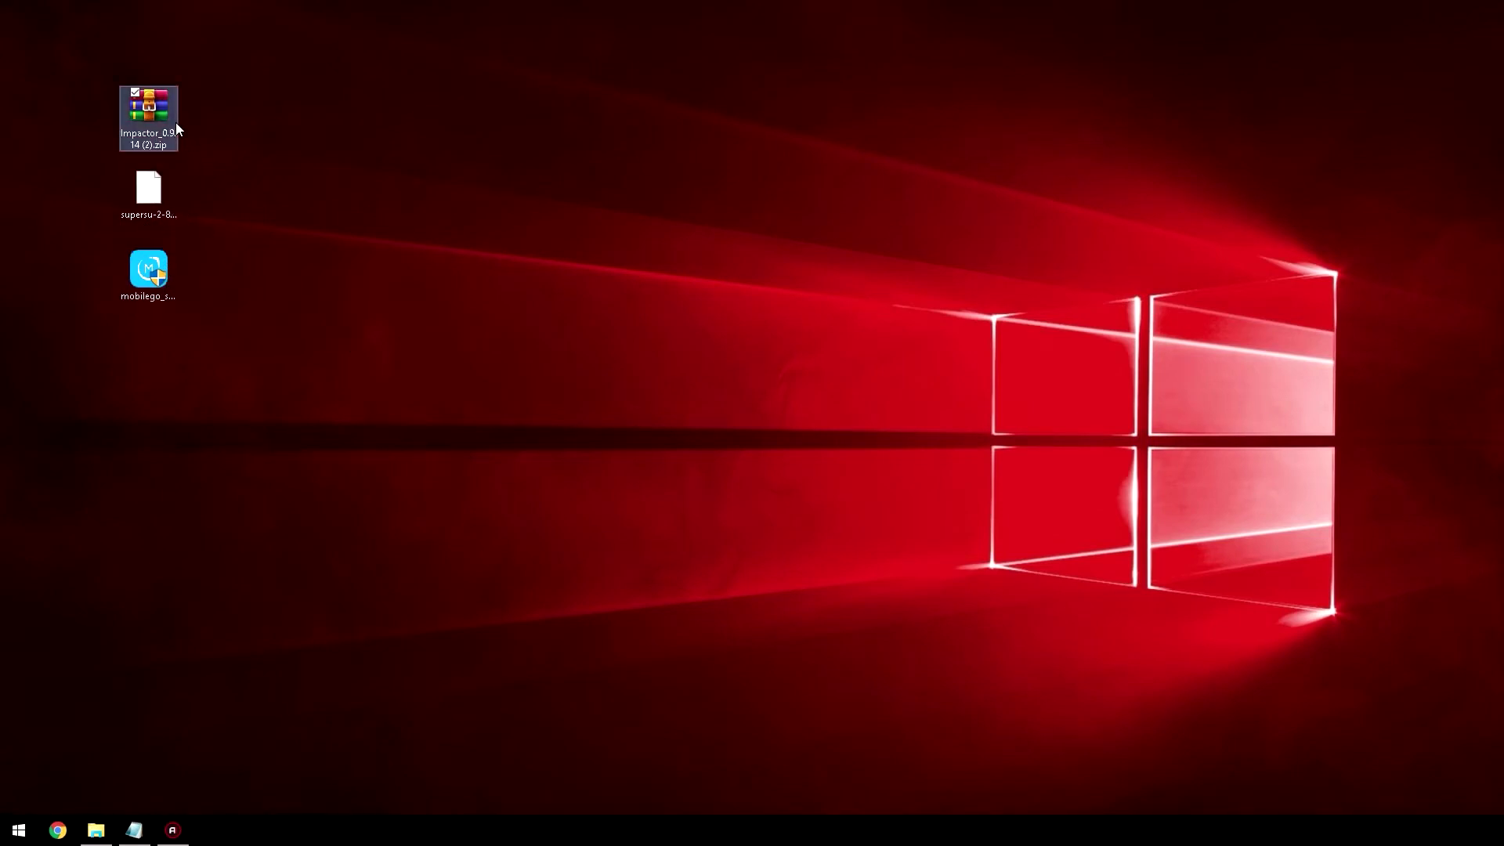
pyautogui.click(246, 205)
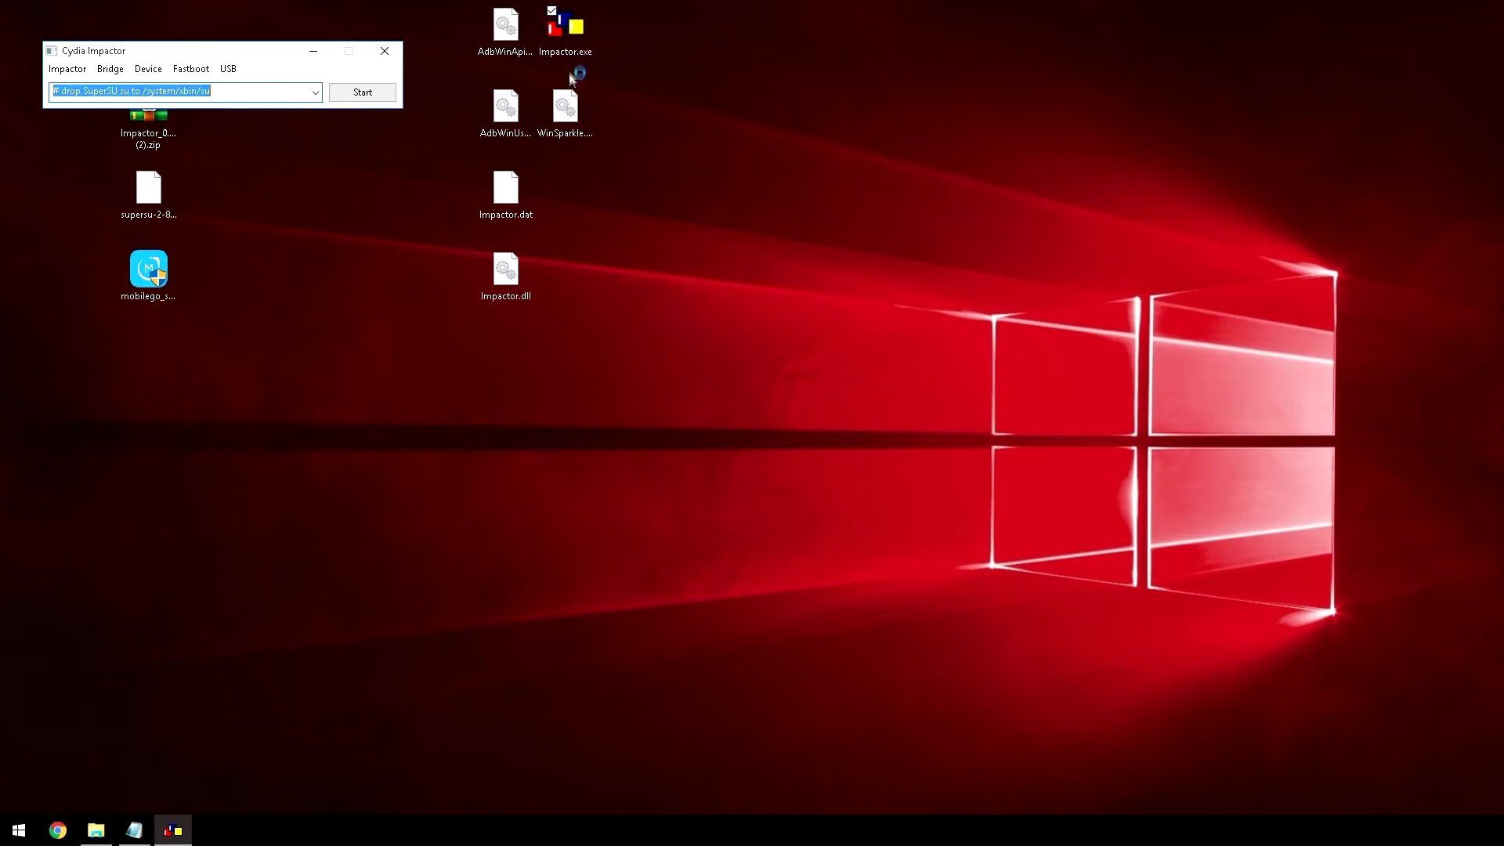
# Step: Run Impactor's 'Drop SuperSU su' command on the Gear, then close Cydia Impactor
pyautogui.click(221, 89)
pyautogui.moveTo(166, 91); pyautogui.dragTo(44, 89)
pyautogui.click(349, 99)
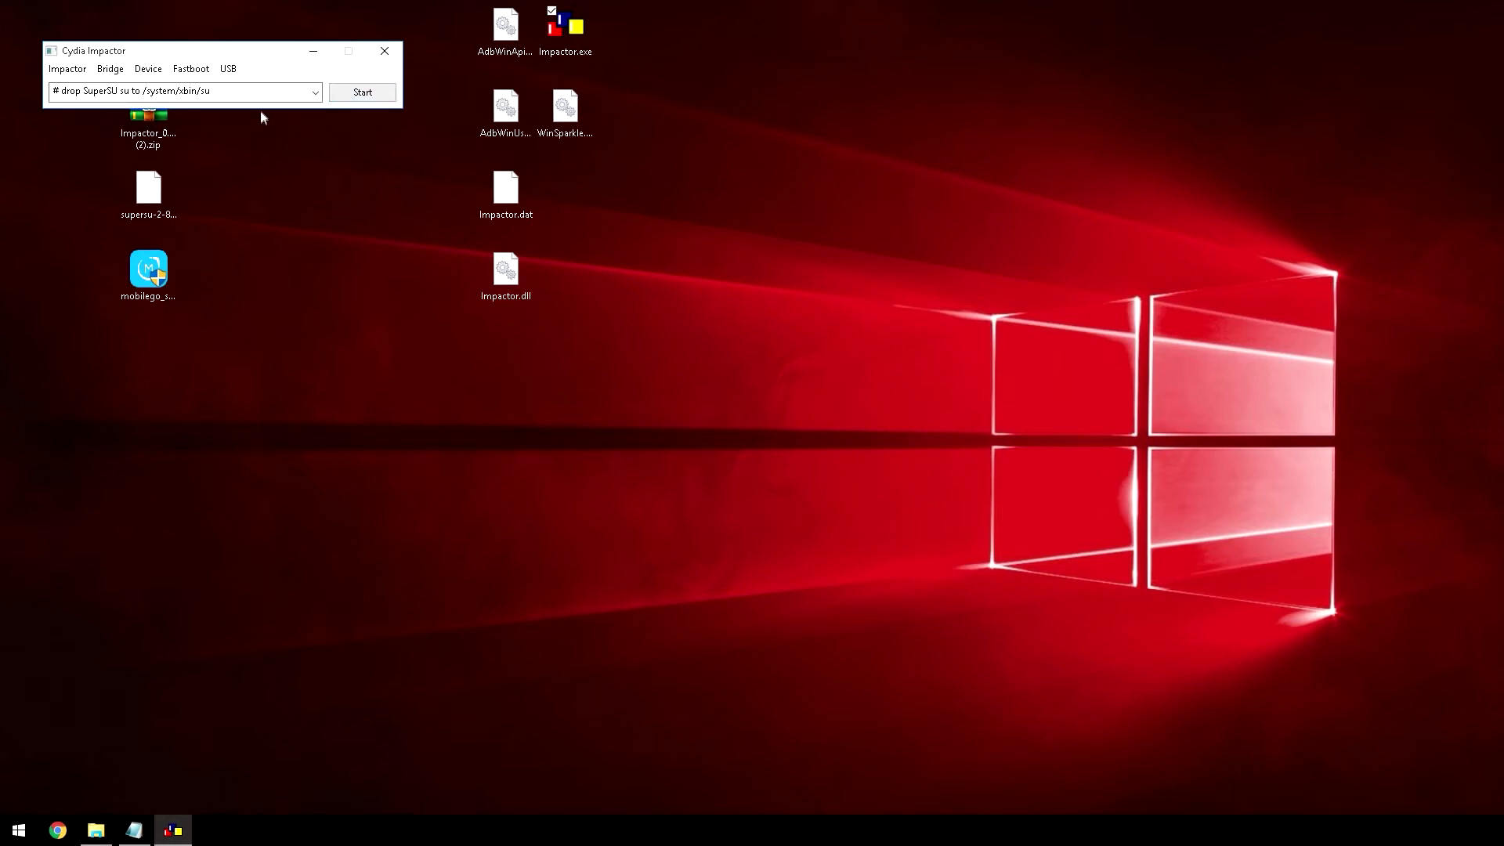
pyautogui.click(384, 51)
pyautogui.moveTo(374, 90); pyautogui.dragTo(361, 138)
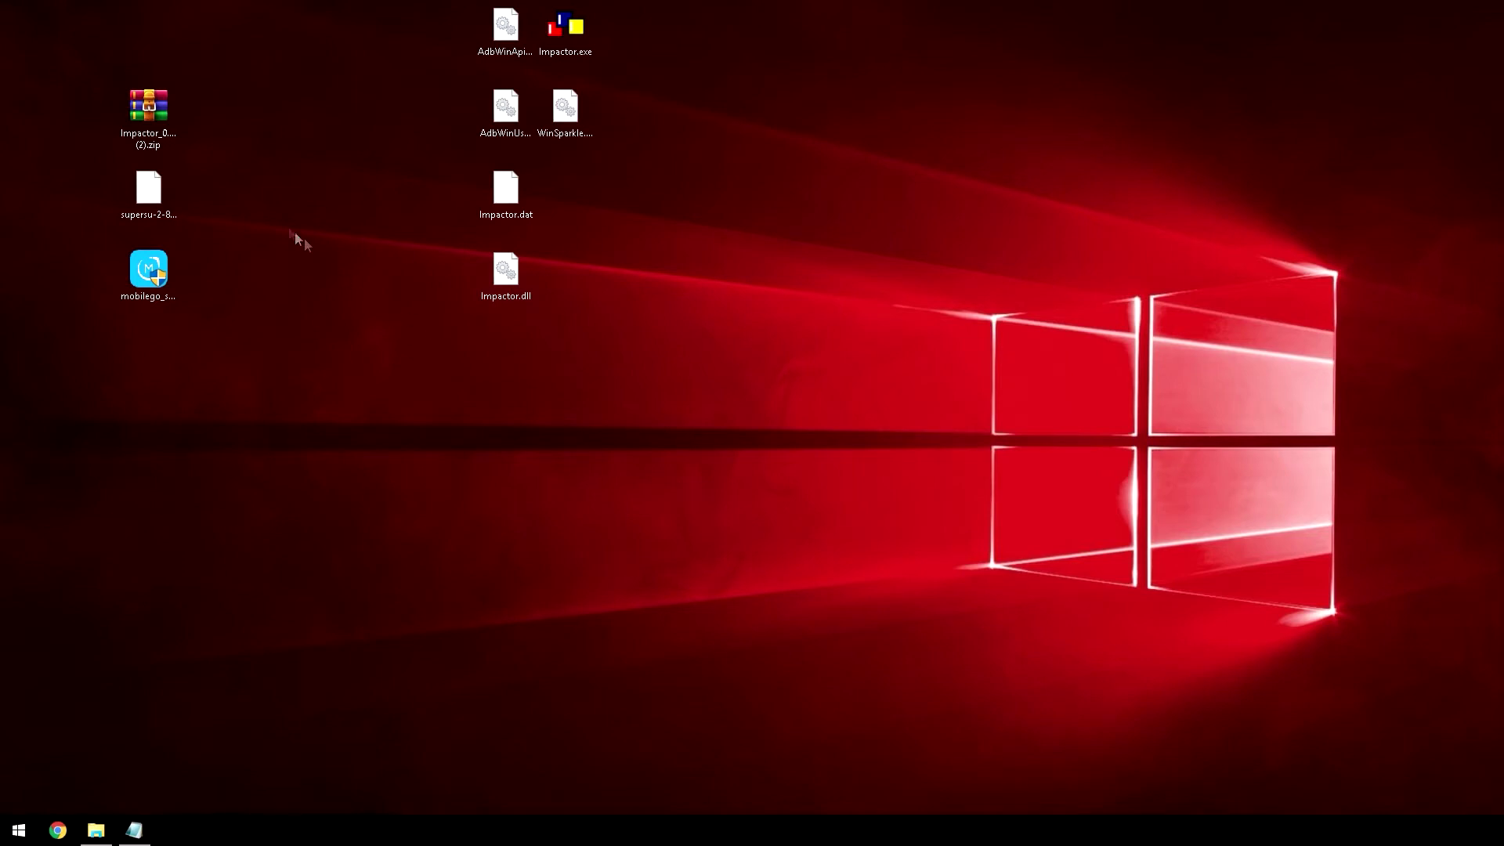
# Step: Install MobileGo from its setup file, start it, and close the thank-you web page
pyautogui.click(161, 299)
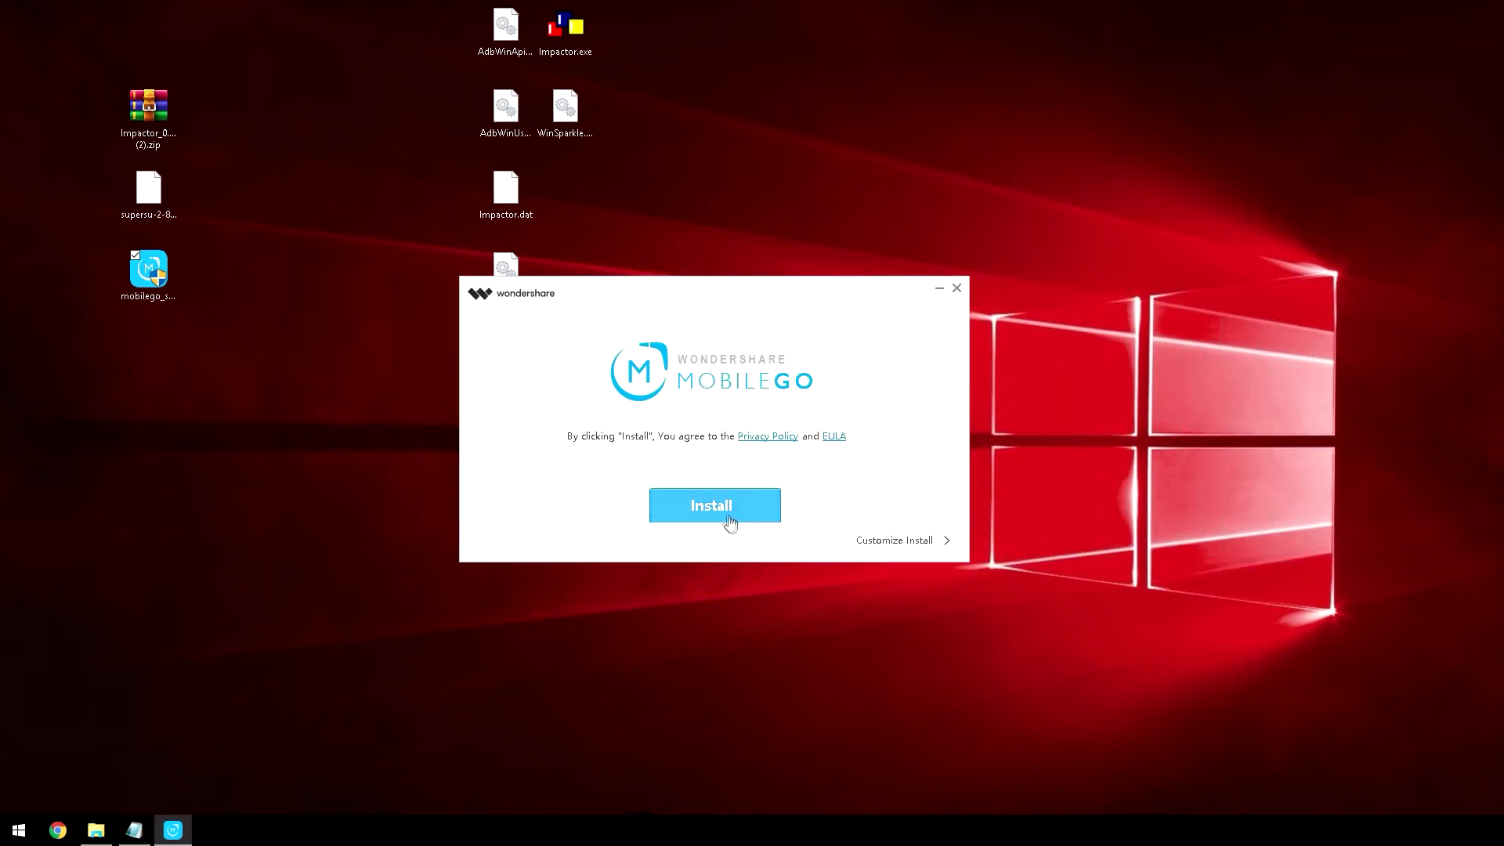
pyautogui.click(728, 510)
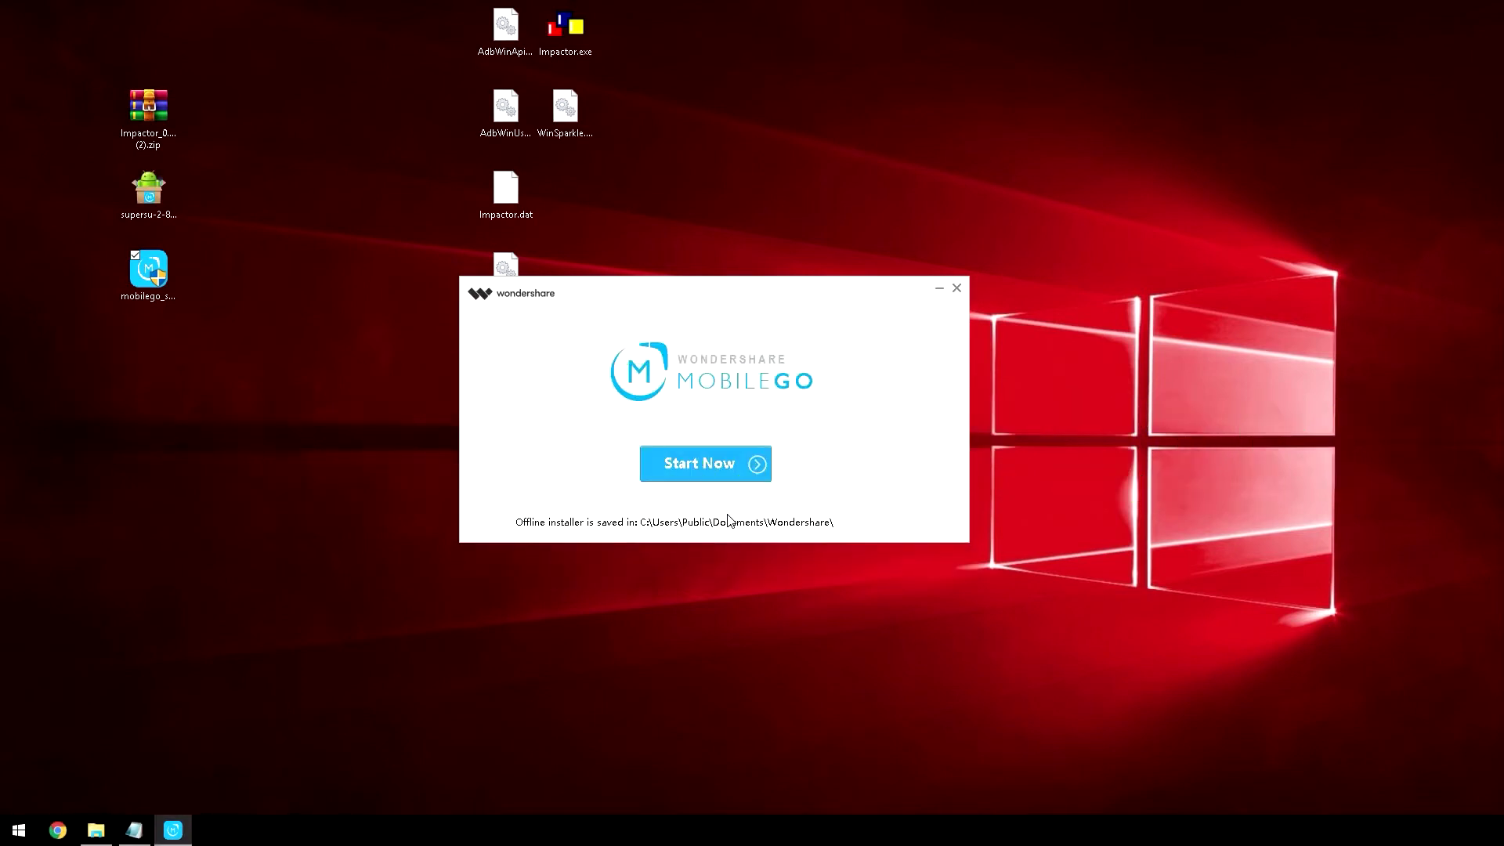
pyautogui.click(750, 465)
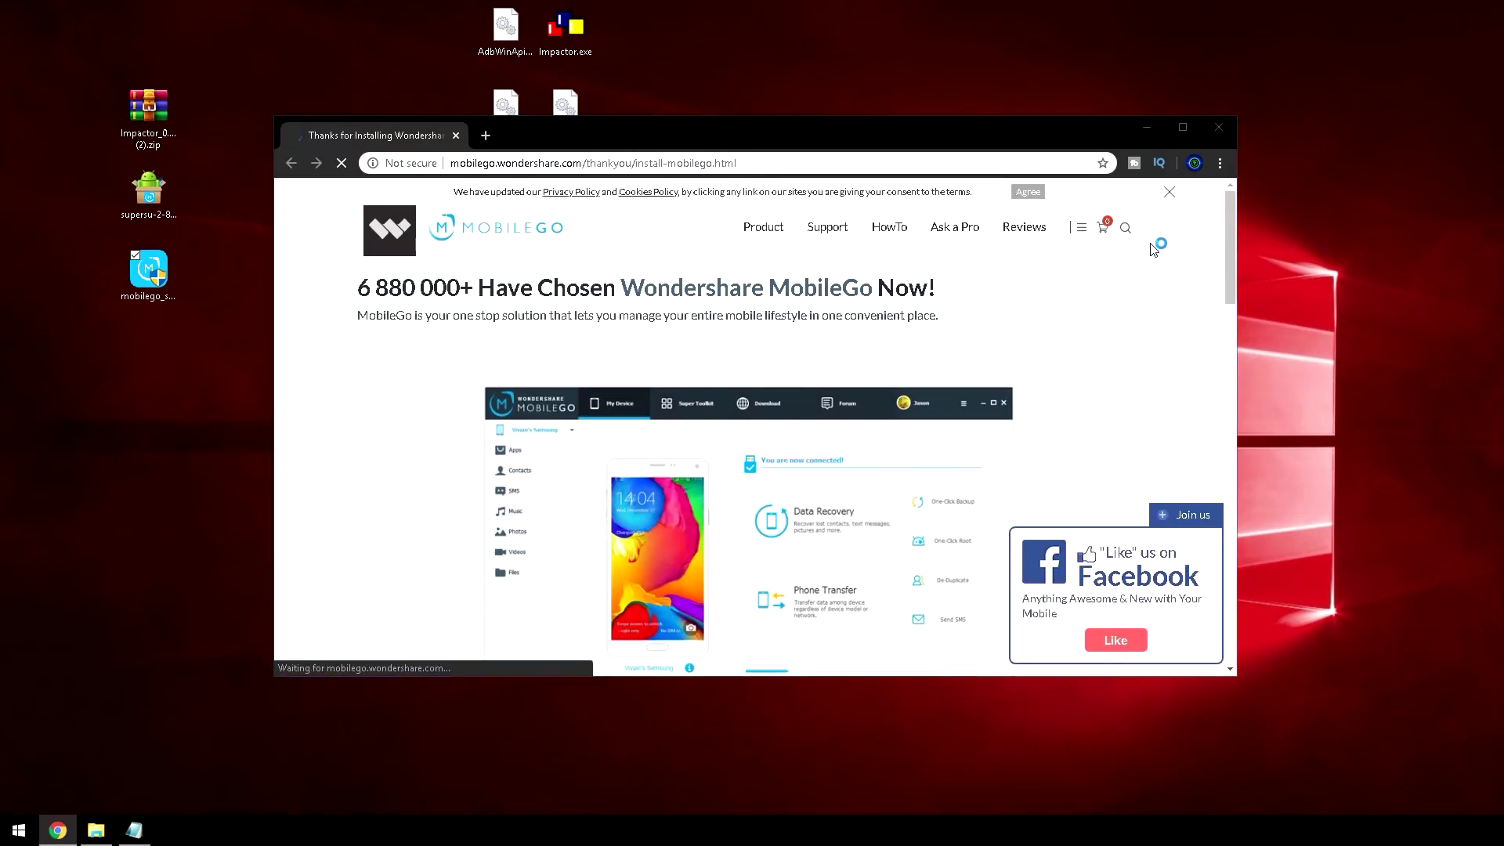
pyautogui.click(1220, 128)
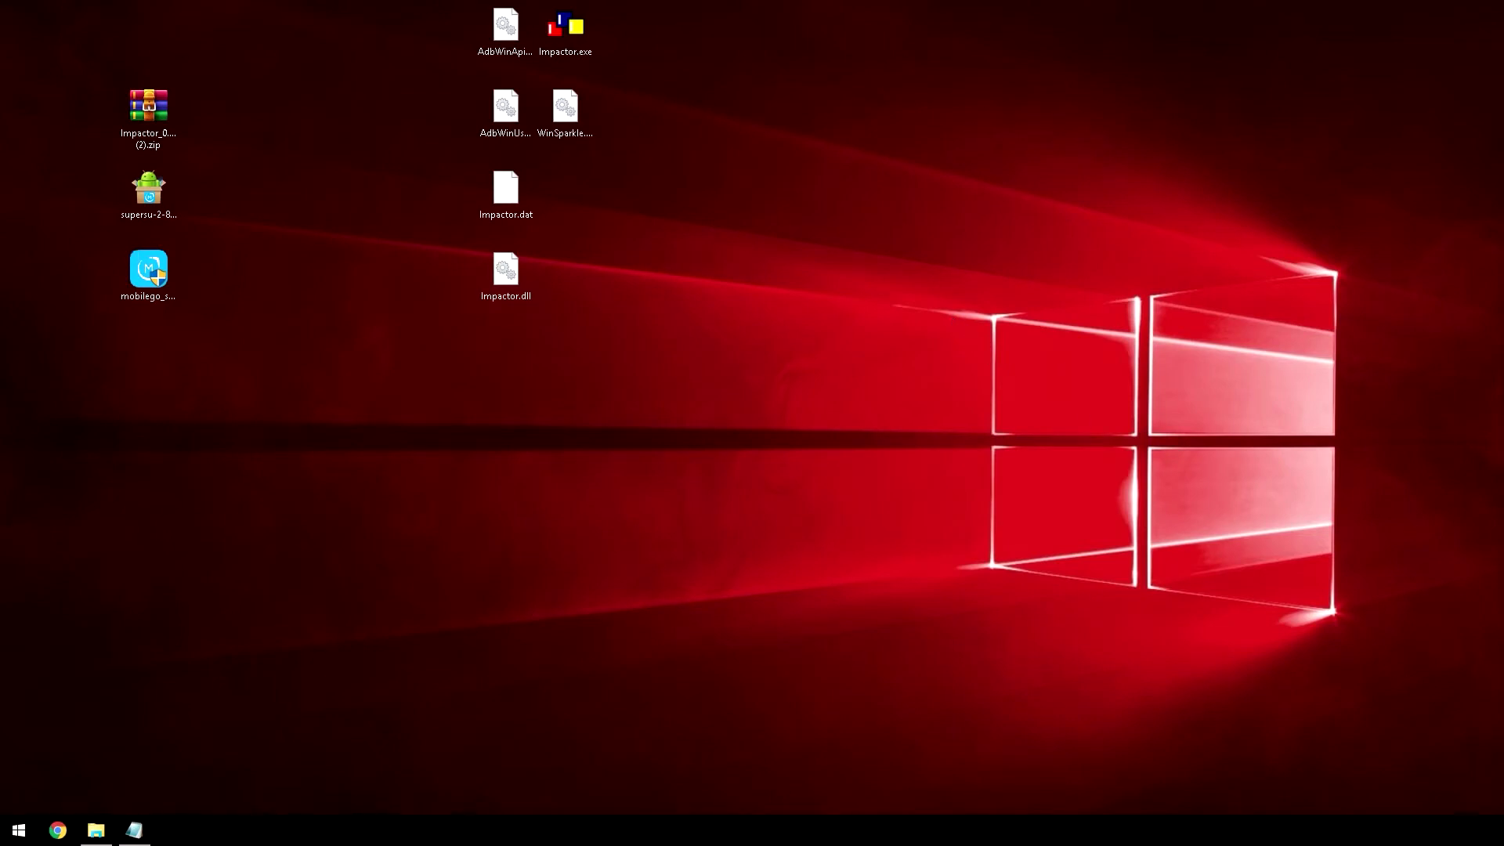
# Step: Launch MobileGo from its desktop shortcut and dismiss the Register to Full Version reminder
pyautogui.moveTo(749, 244); pyautogui.dragTo(815, 133)
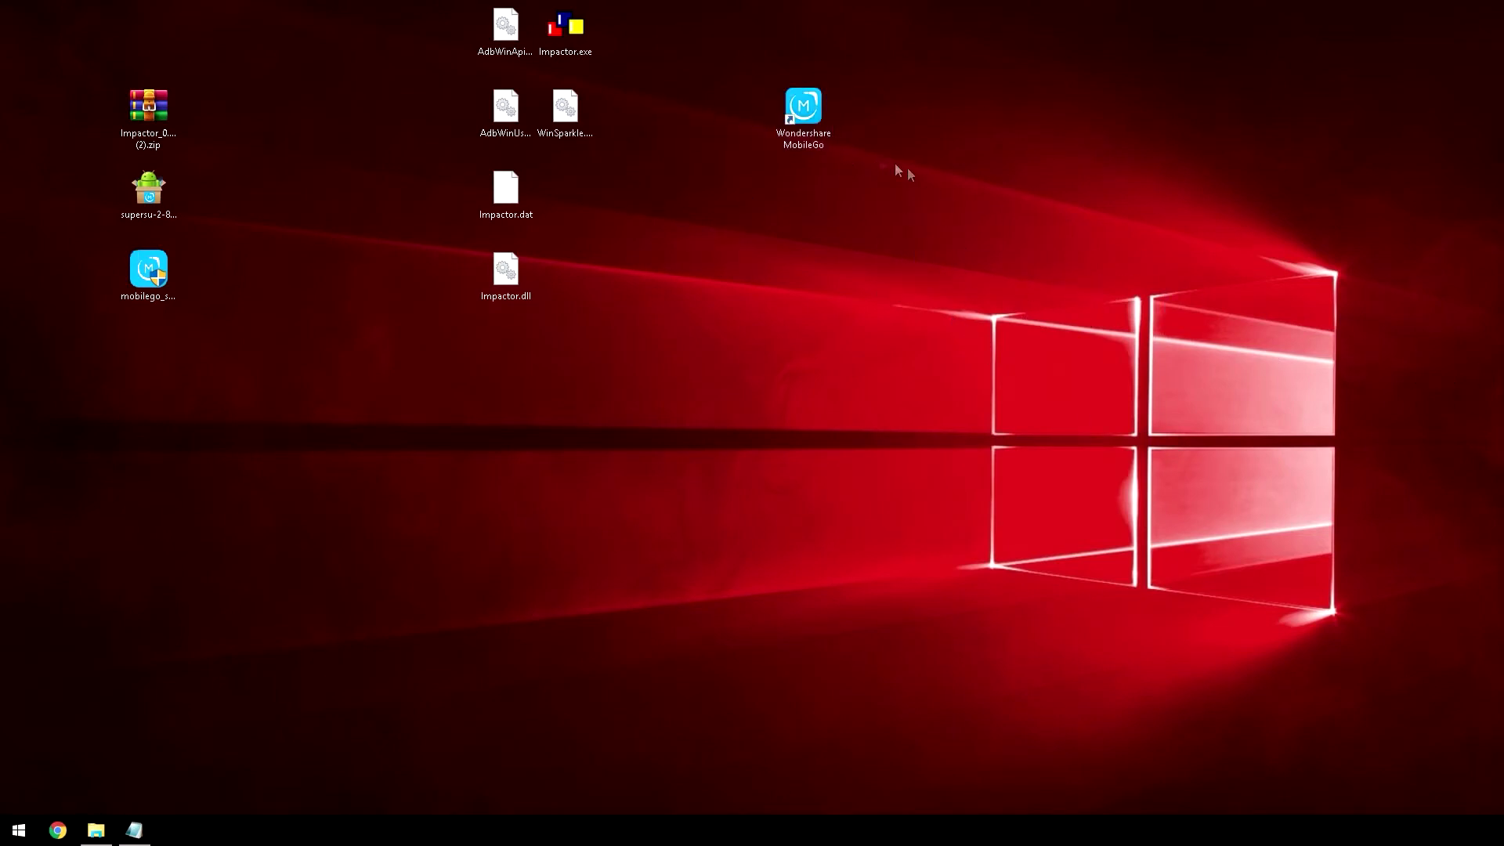
pyautogui.doubleClick(806, 113)
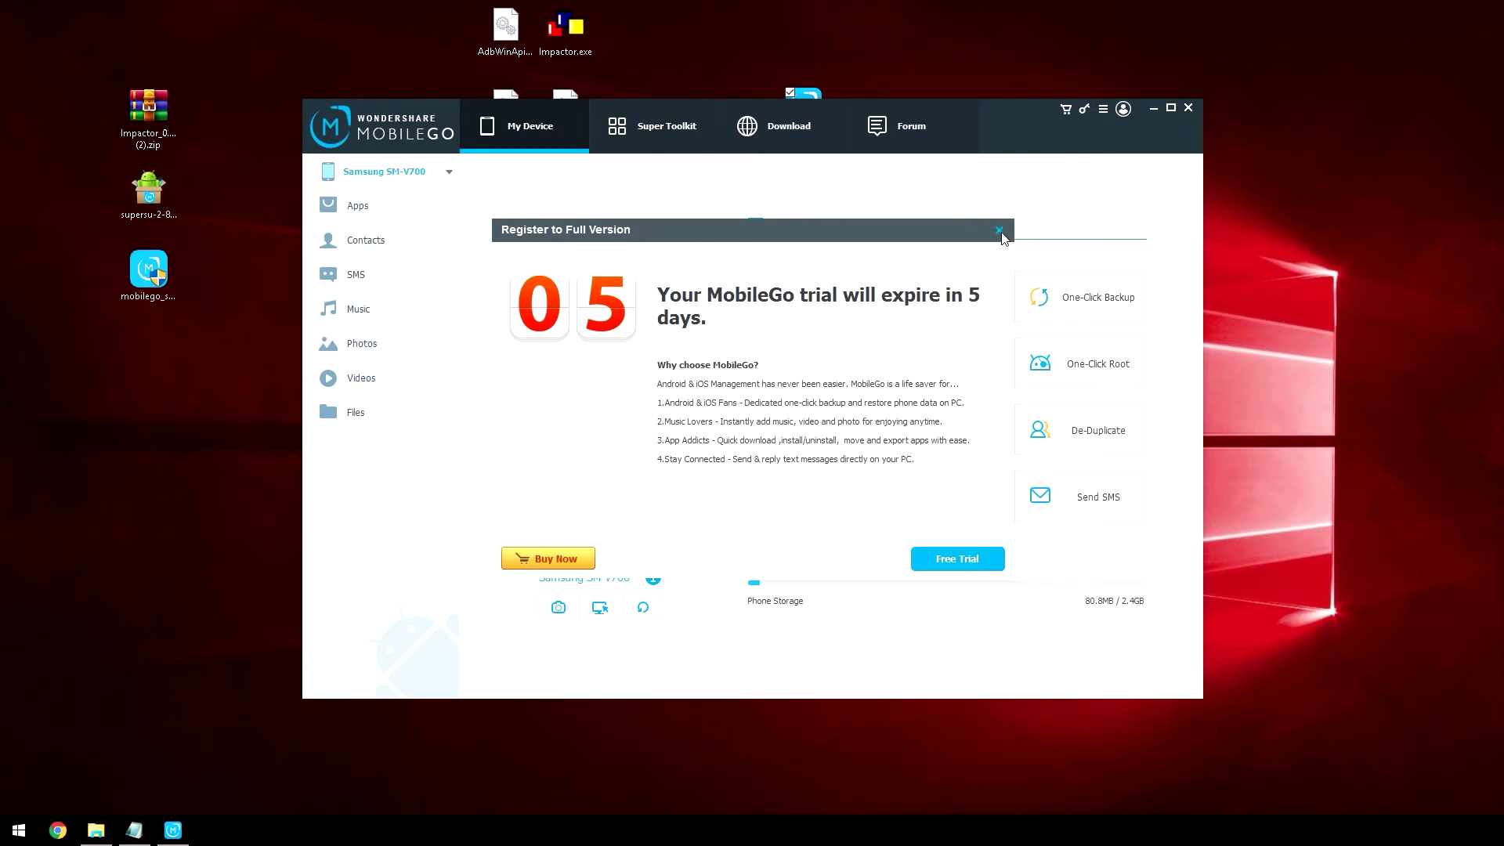
pyautogui.click(999, 231)
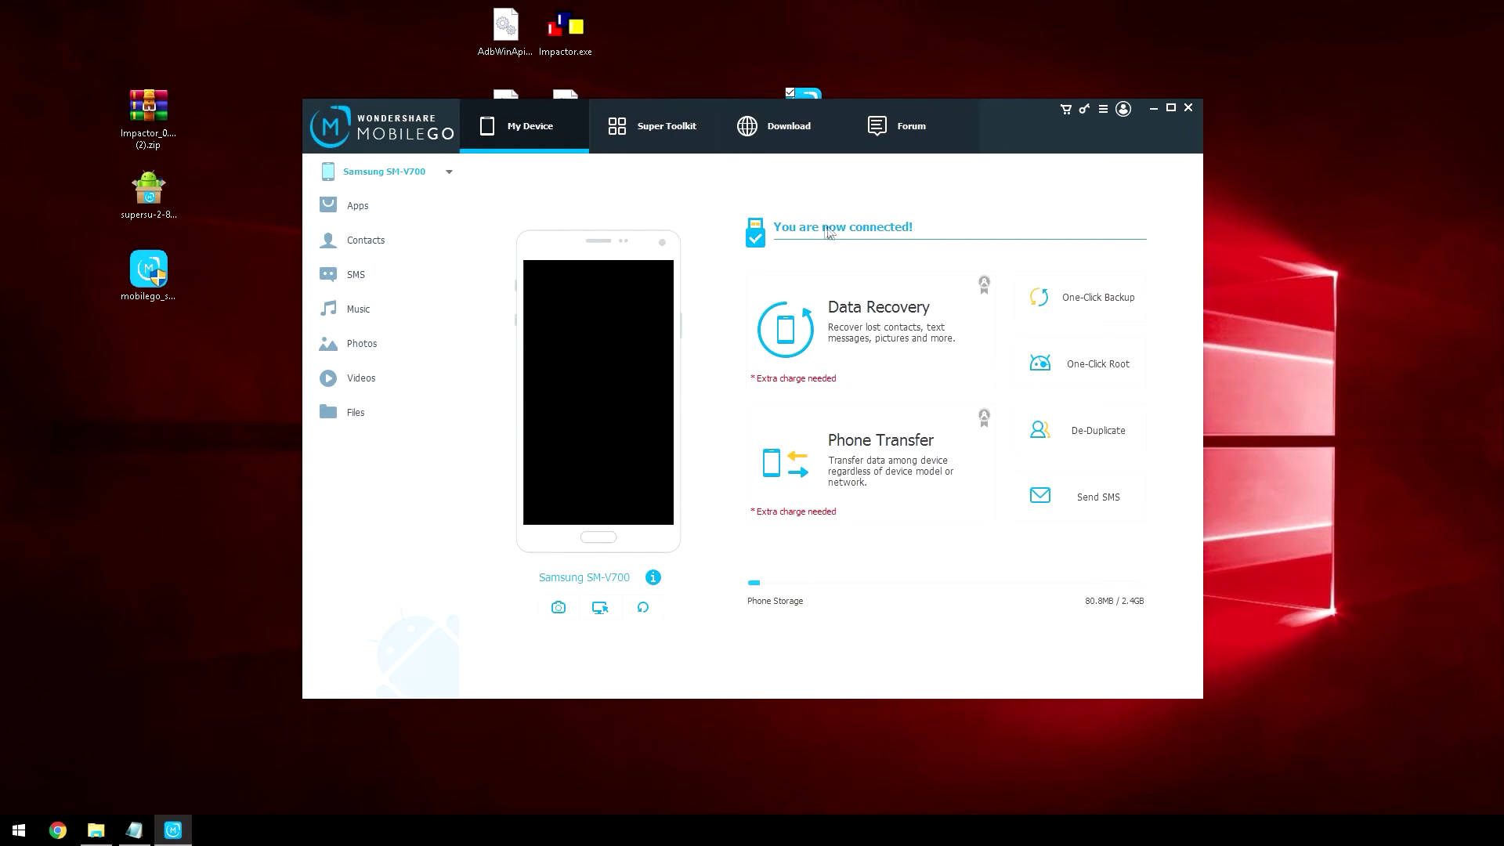
# Step: Install supersu-2-82.apk from the Desktop onto the watch through Apps > Install
pyautogui.click(384, 211)
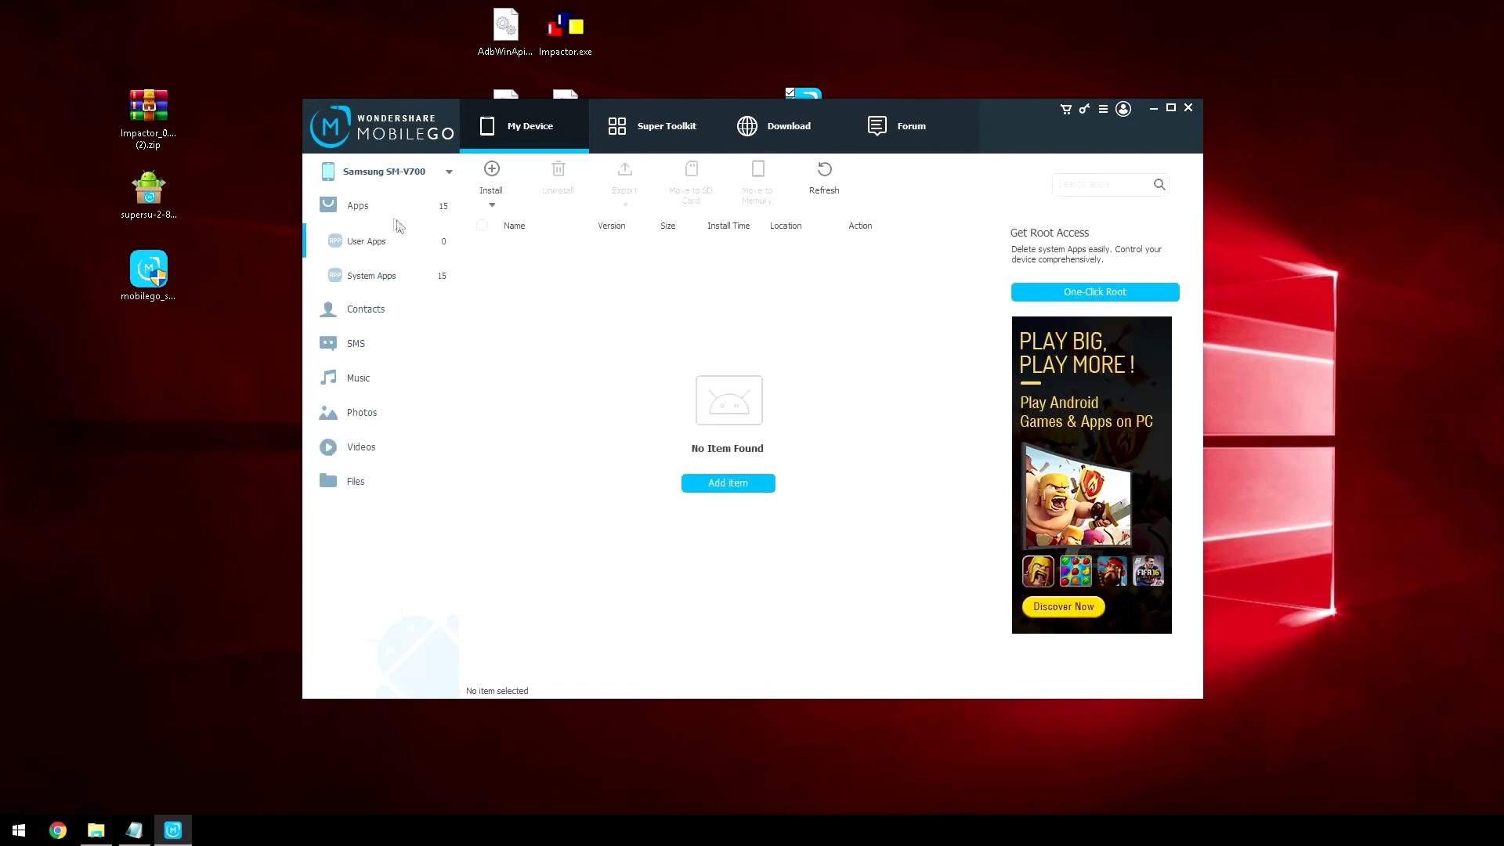
pyautogui.click(496, 199)
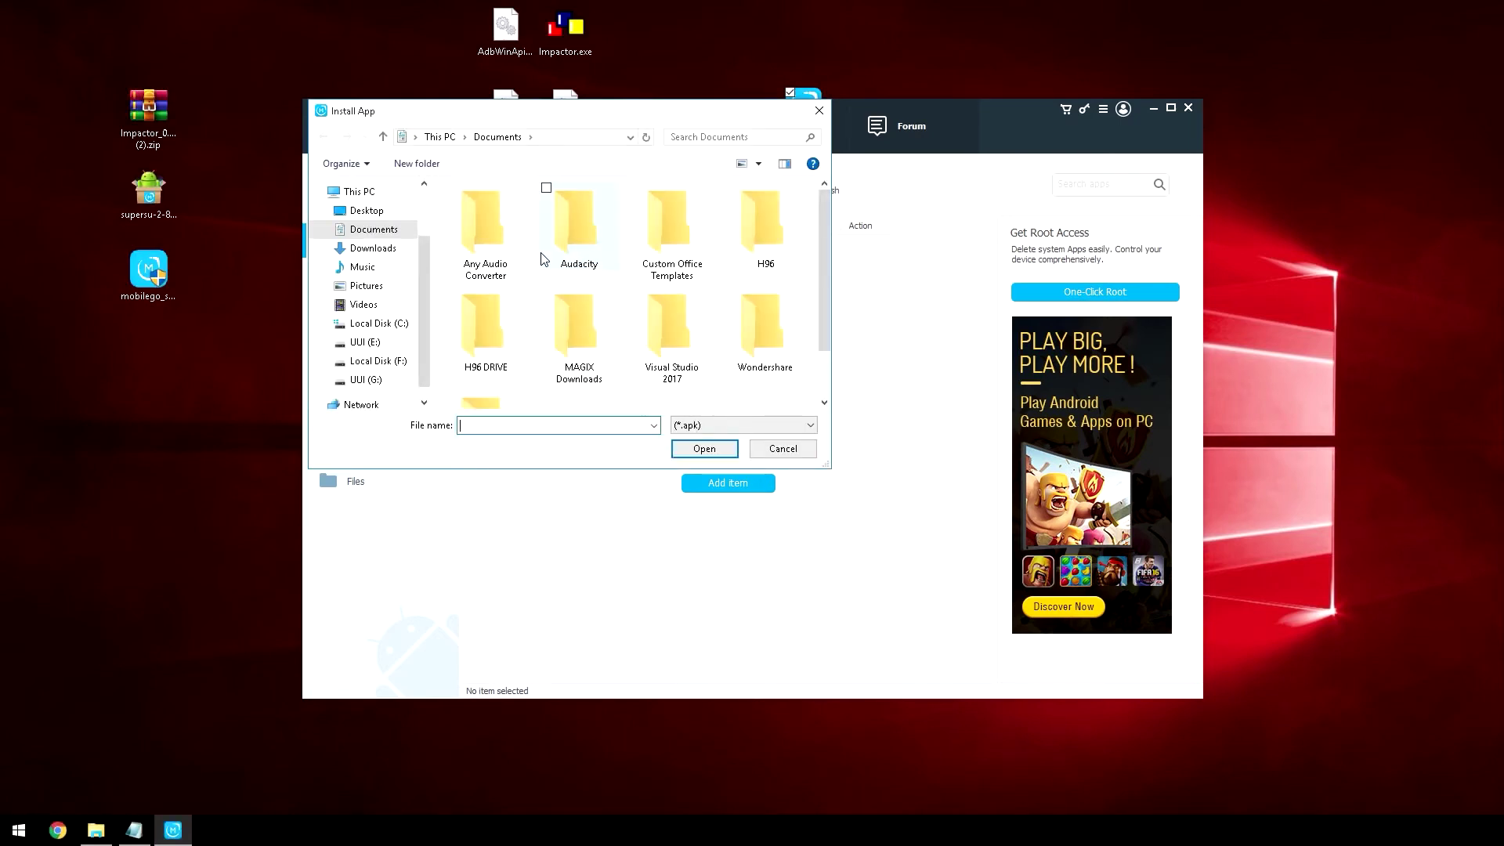
pyautogui.click(382, 216)
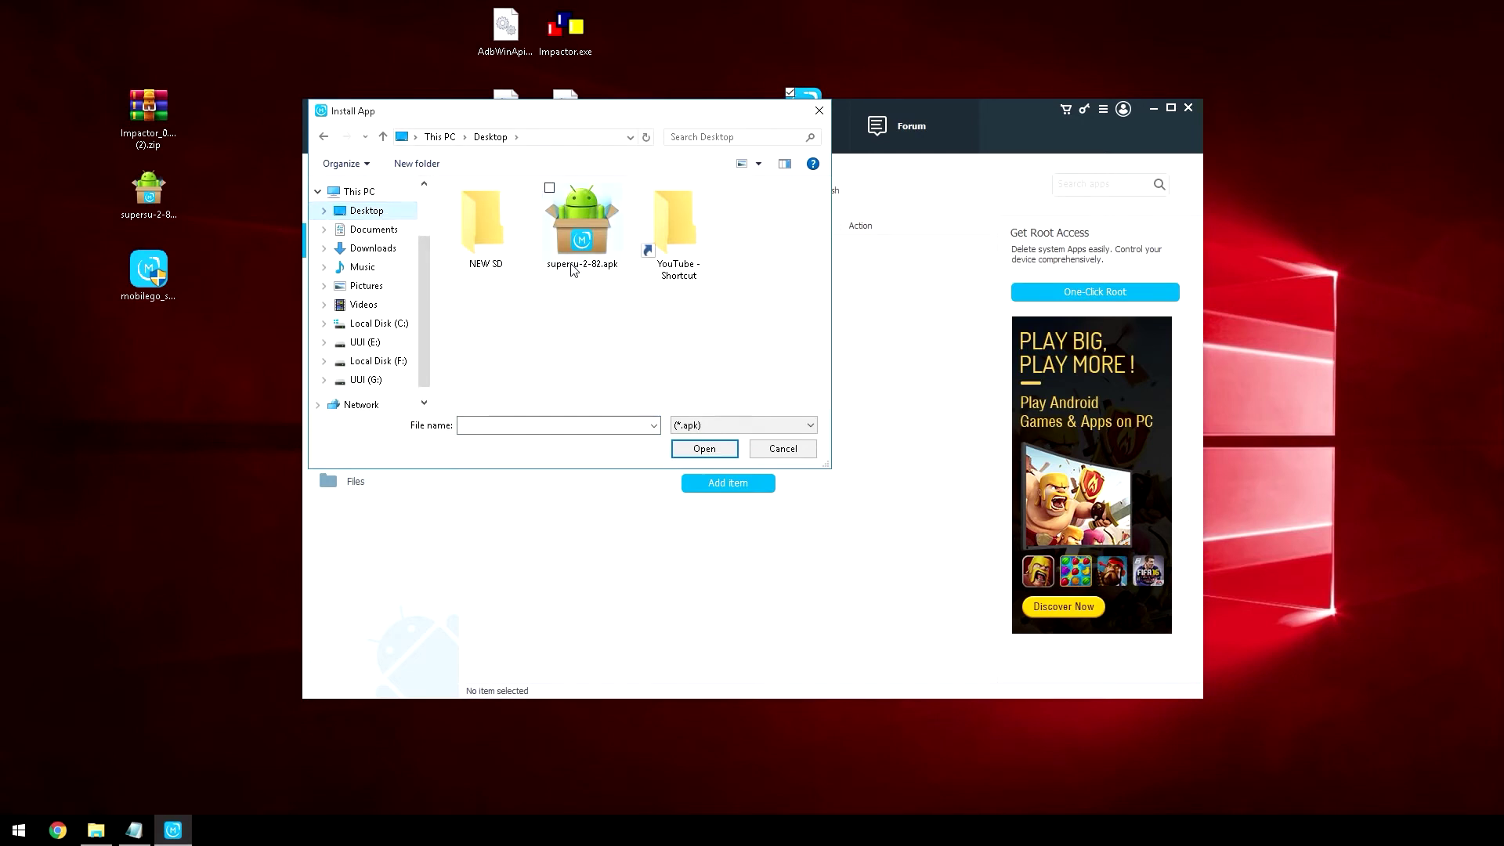
pyautogui.click(573, 271)
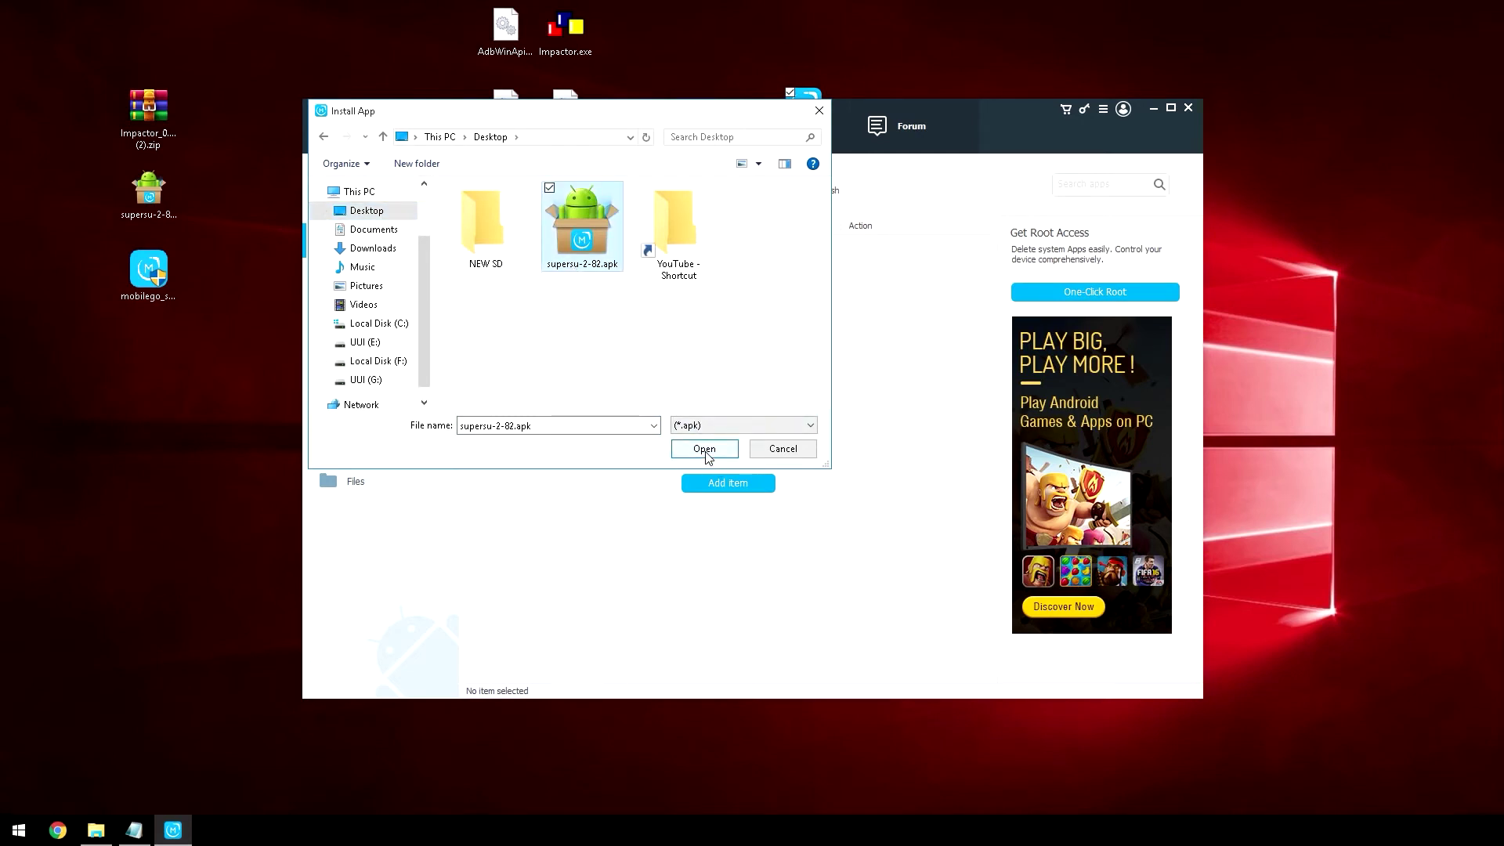
pyautogui.click(705, 450)
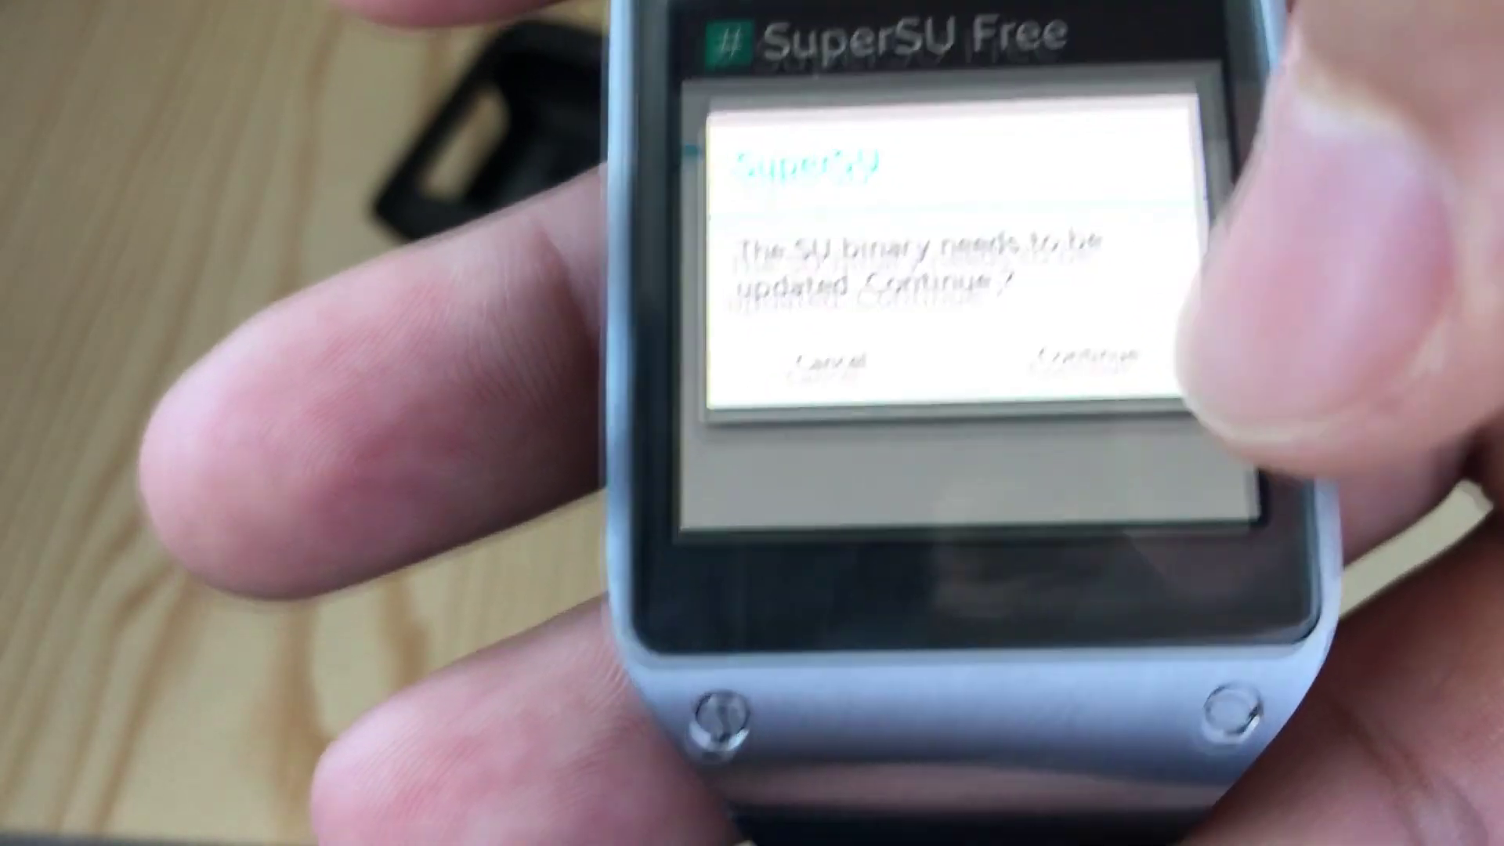
# Step: Update the SU binary using the Normal method and acknowledge the installation success message
pyautogui.click(1084, 358)
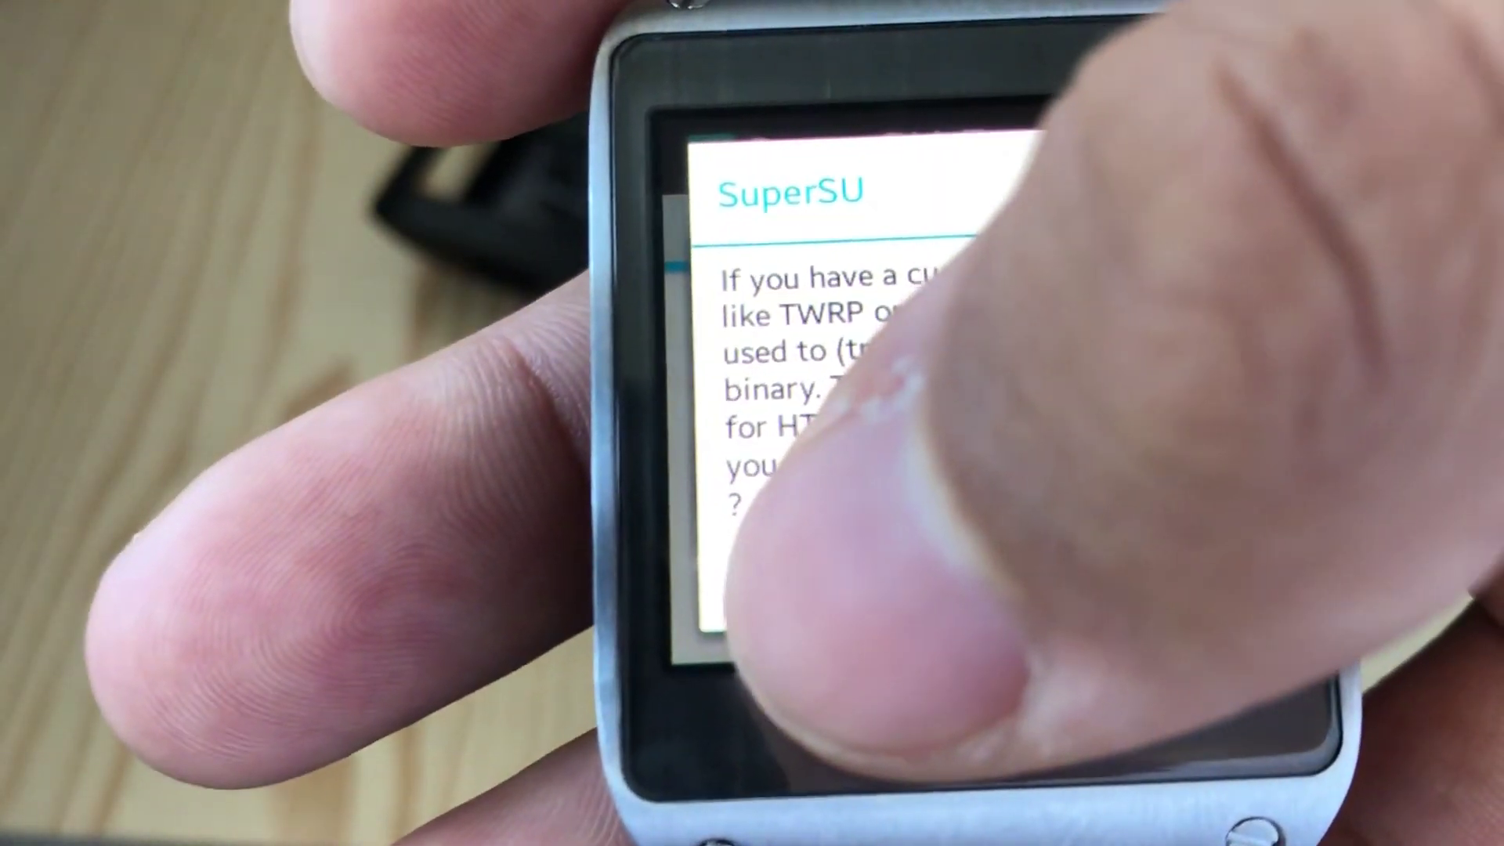
pyautogui.click(783, 579)
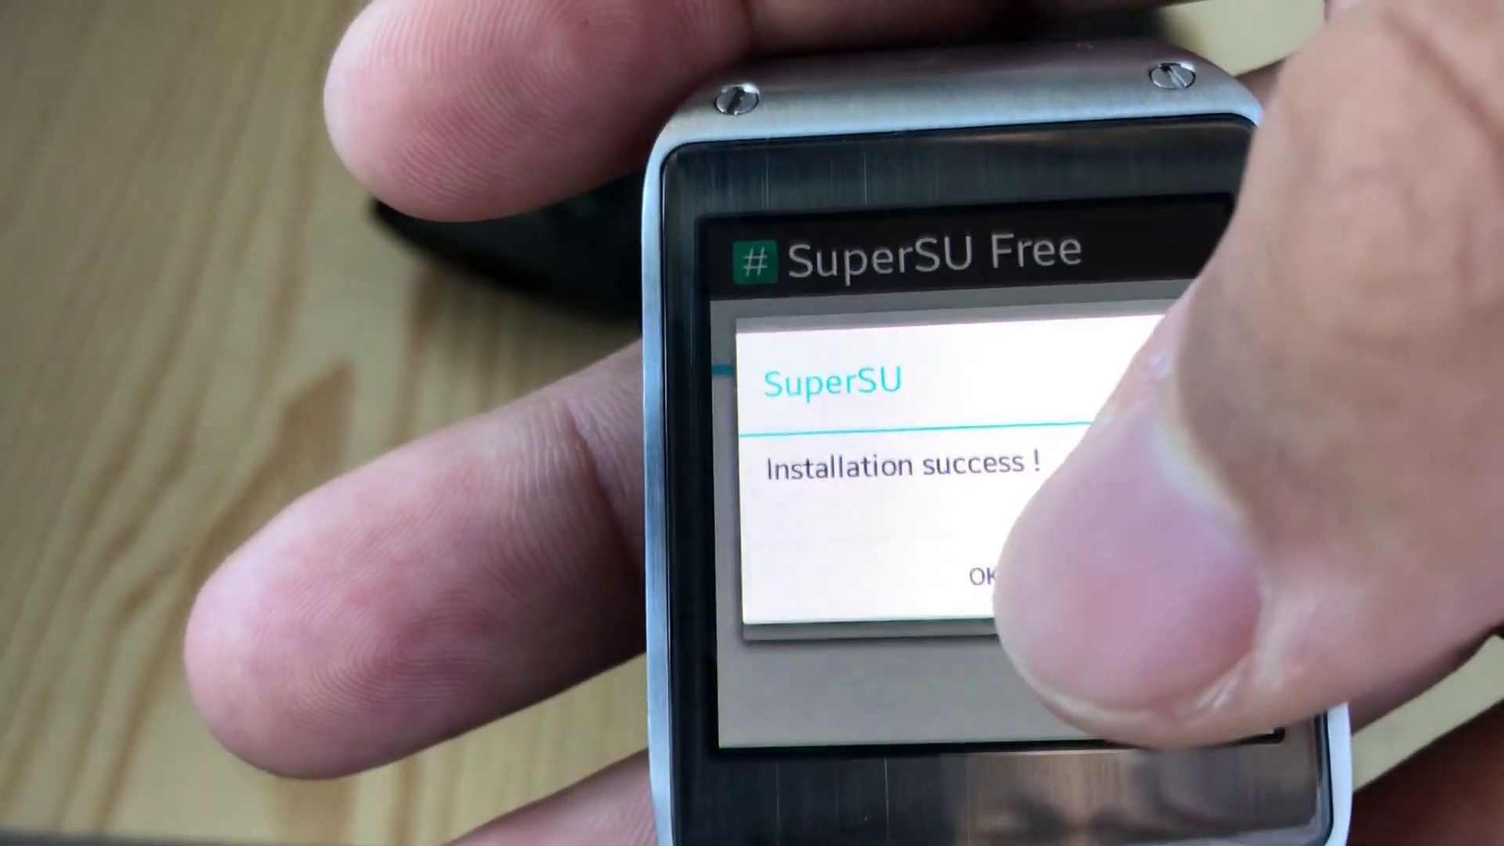
pyautogui.click(980, 586)
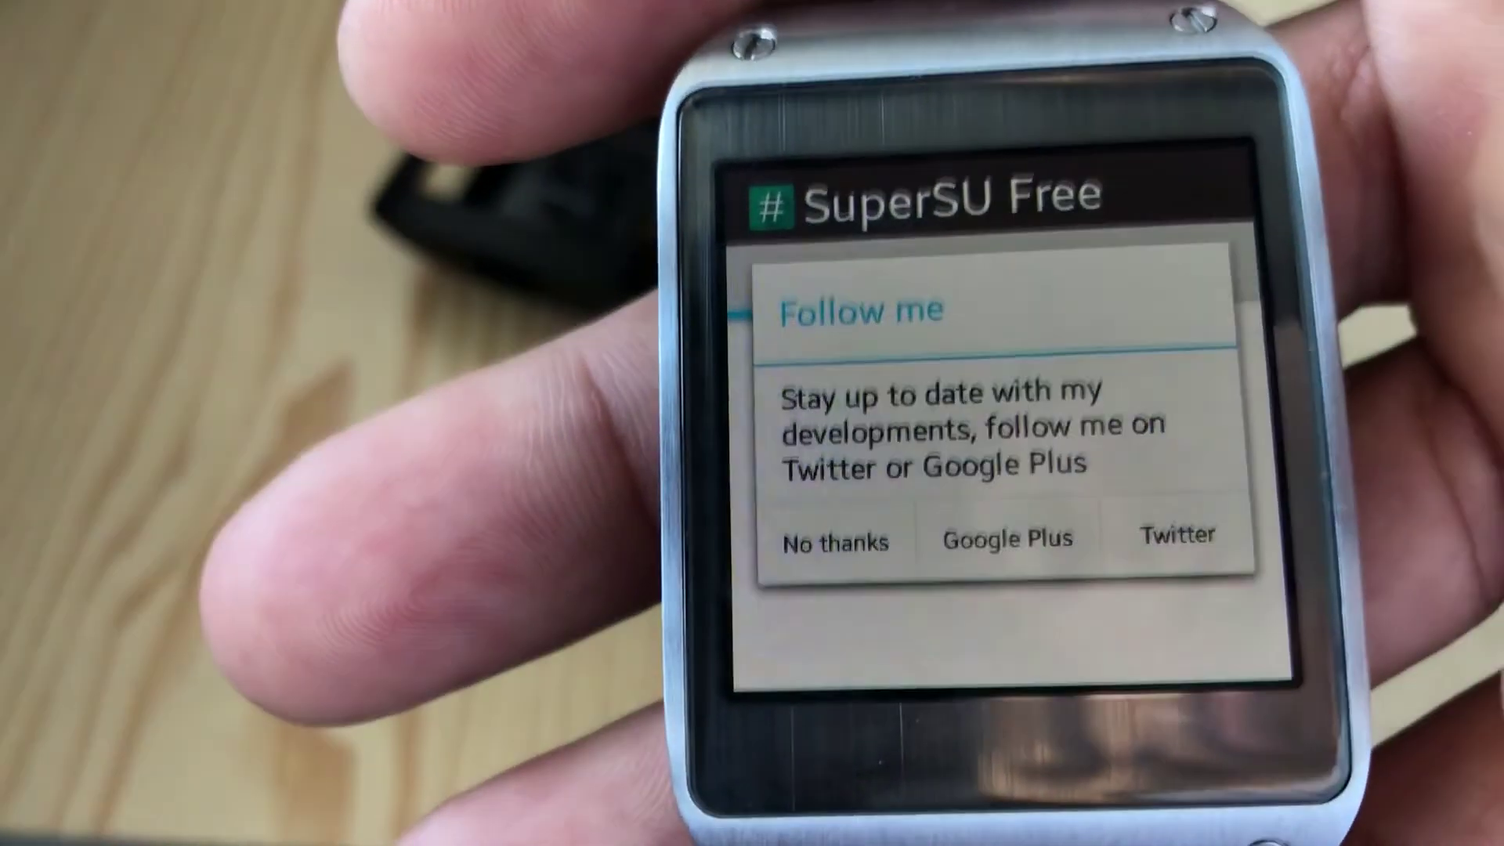